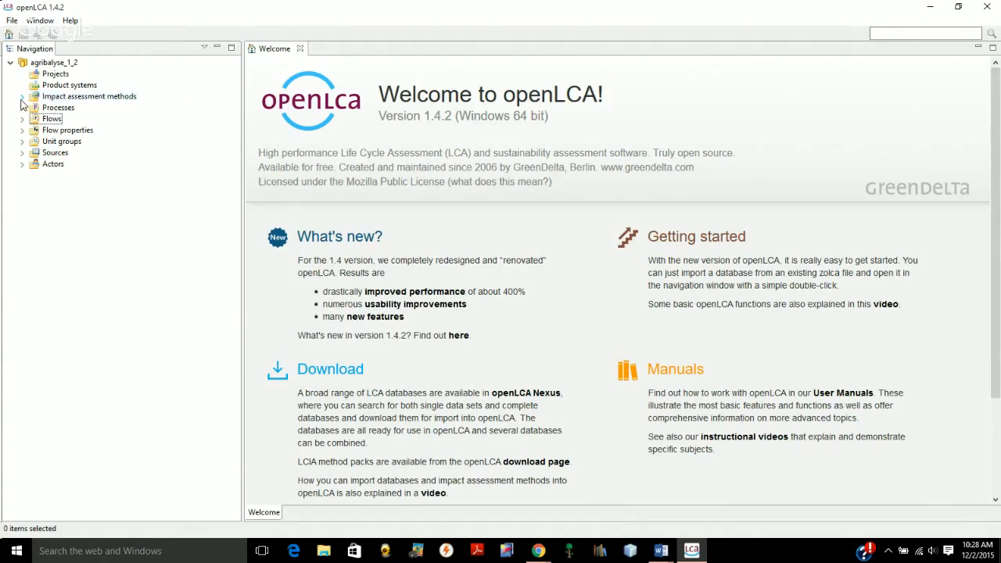
Look at what the Impact assessment methods folder of the agribalyse_1_2 database contains
{"action": "left_click", "coordinate": [22, 97]}
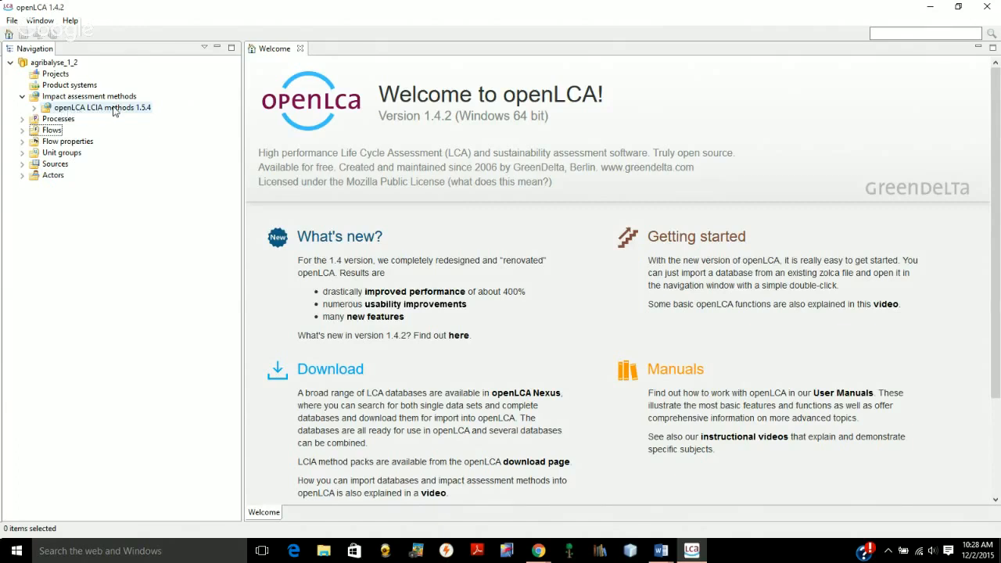
{"action": "left_click", "coordinate": [23, 96]}
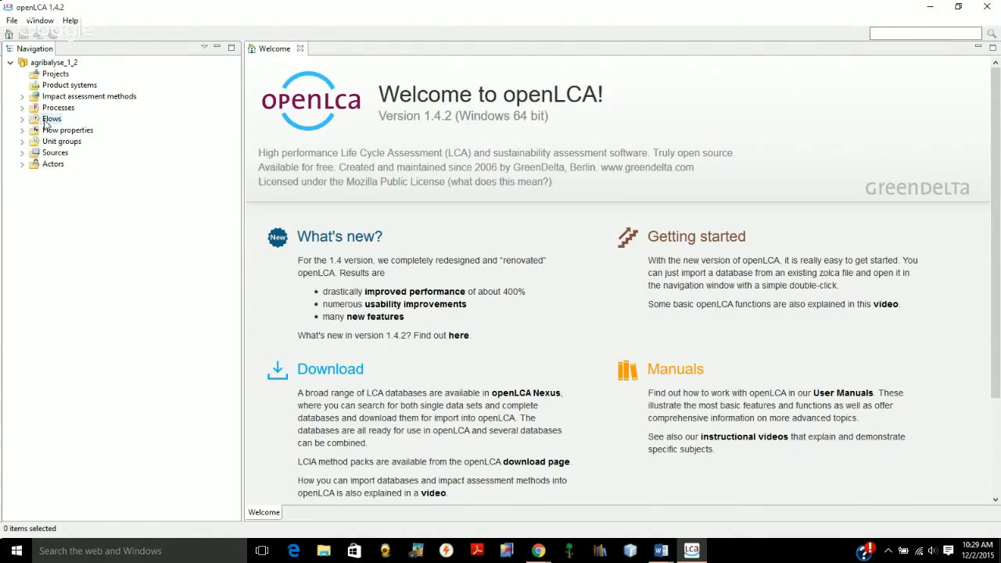
Add a child category named "Organic v Conventional Carrot Production" to Flows and collapse the Flows folder
{"action": "right_click", "coordinate": [45, 122]}
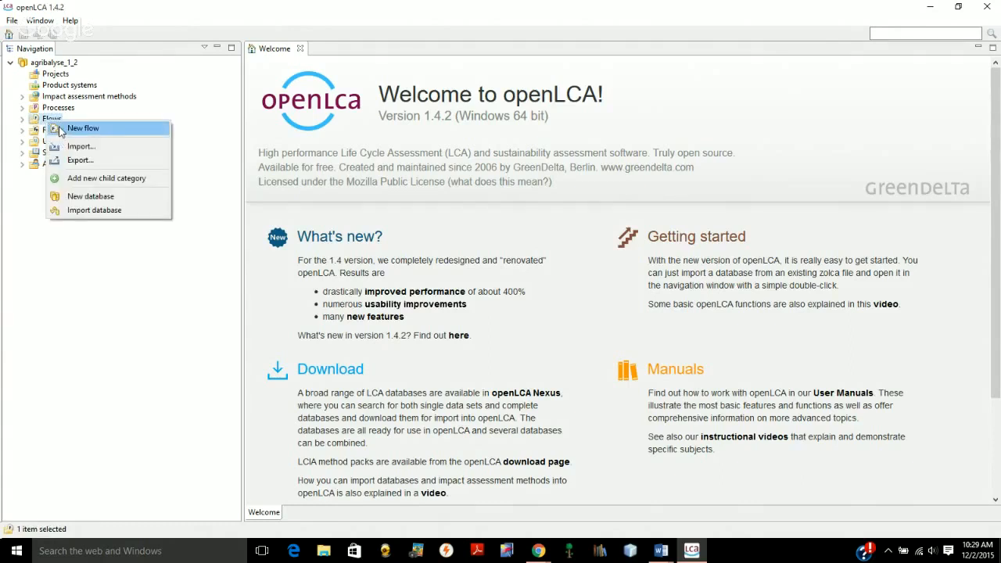
{"action": "left_click", "coordinate": [106, 181]}
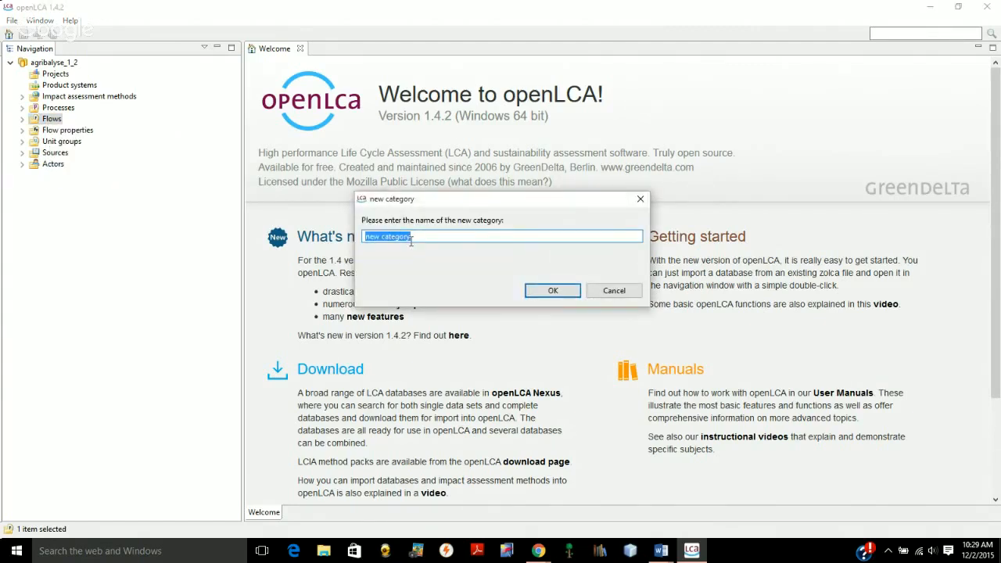
{"action": "type", "text": "Organic v Conventional Carr"}
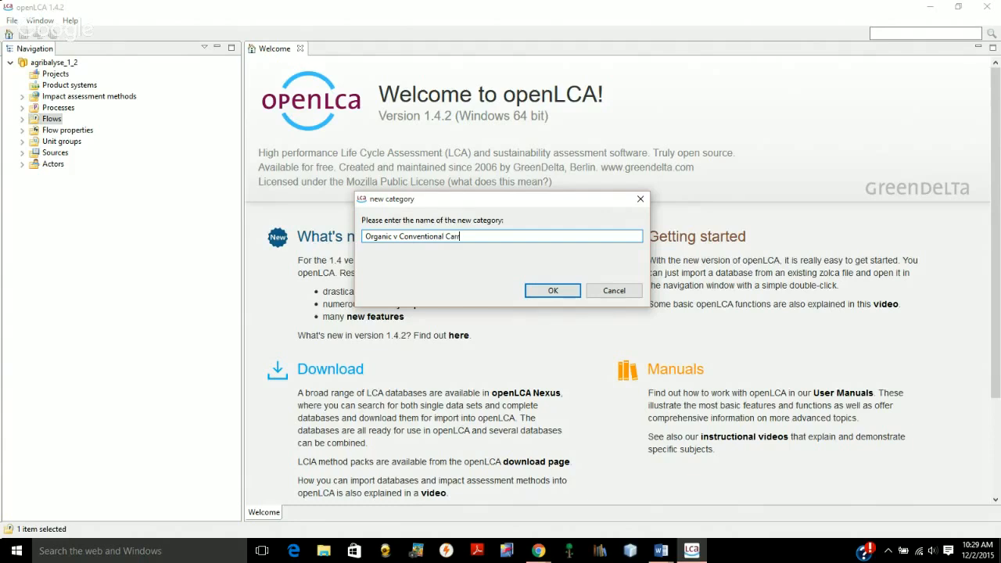
{"action": "type", "text": "ot Production"}
{"action": "left_click", "coordinate": [537, 291]}
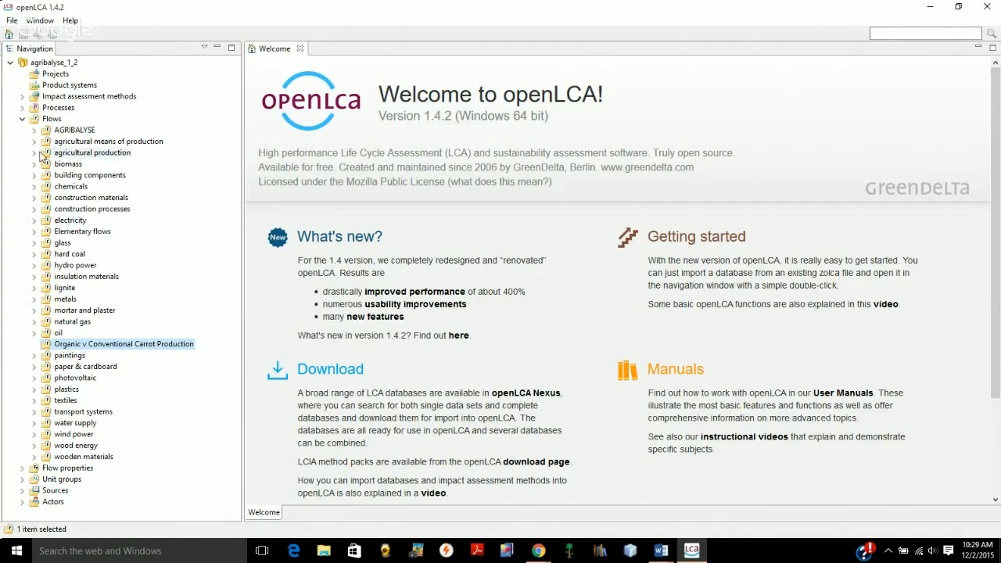
{"action": "left_click", "coordinate": [22, 117]}
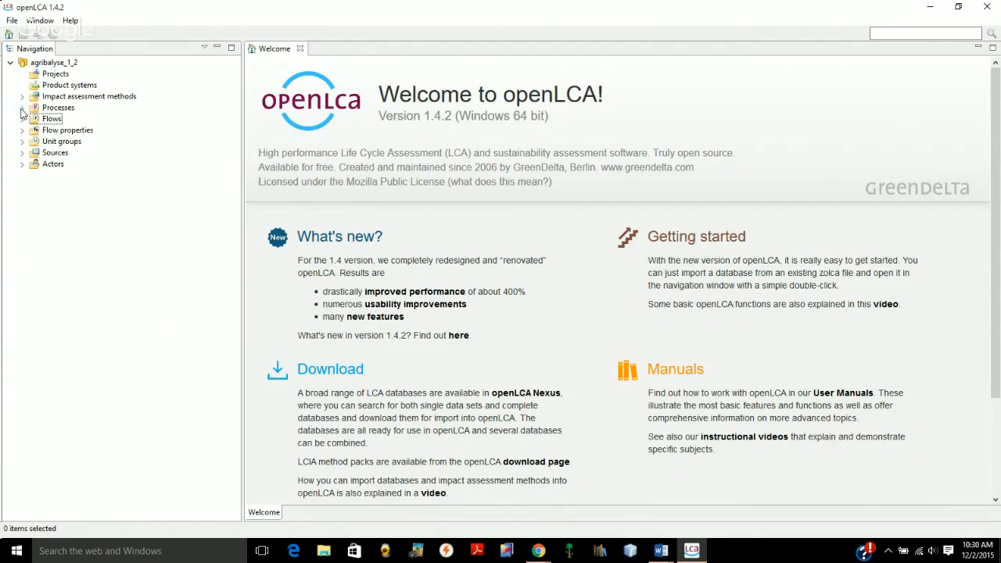
Add a child category named "Organic v Conventional Carrot Production" to Processes and collapse the Processes folder
{"action": "left_click", "coordinate": [22, 109]}
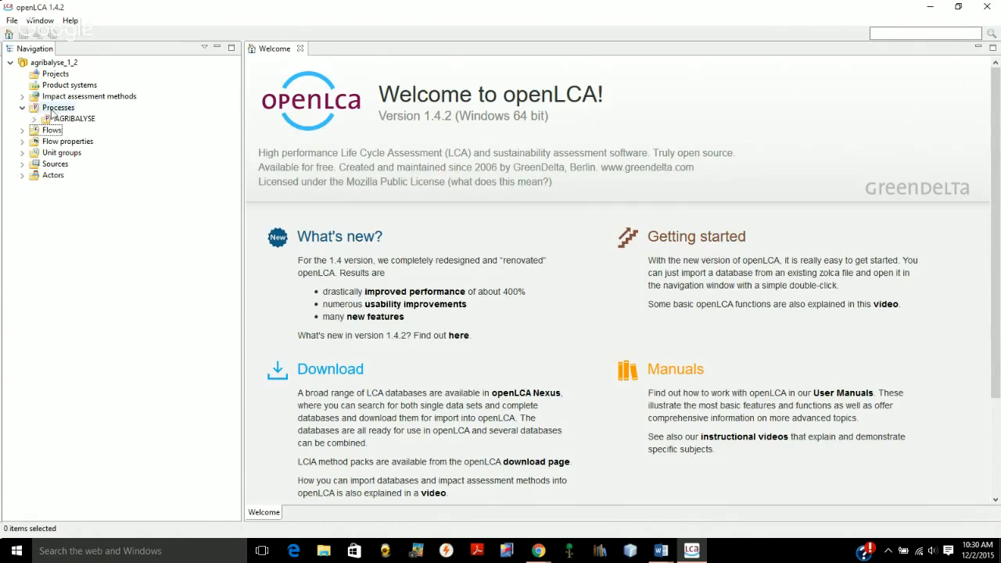
{"action": "right_click", "coordinate": [52, 111]}
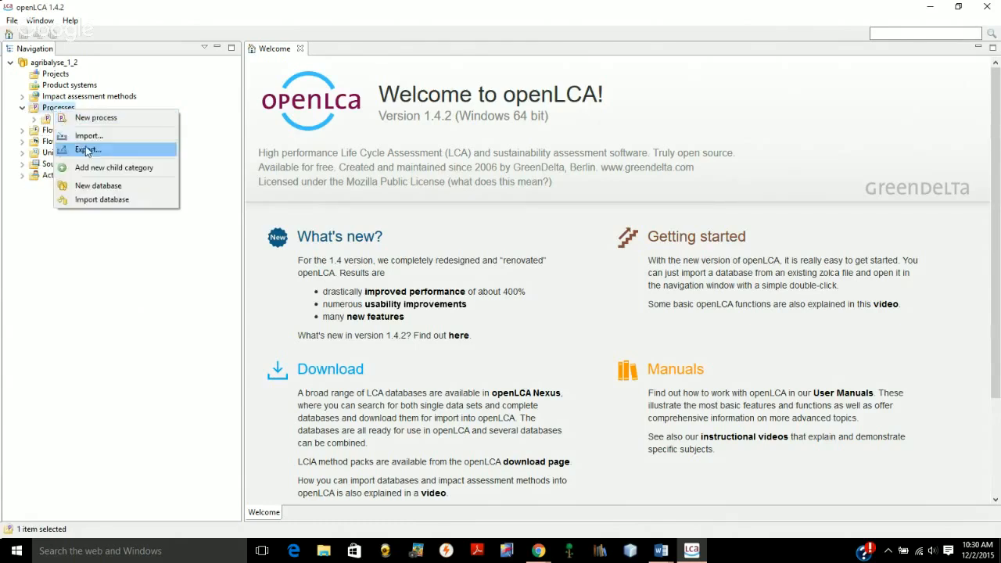
{"action": "left_click", "coordinate": [97, 173]}
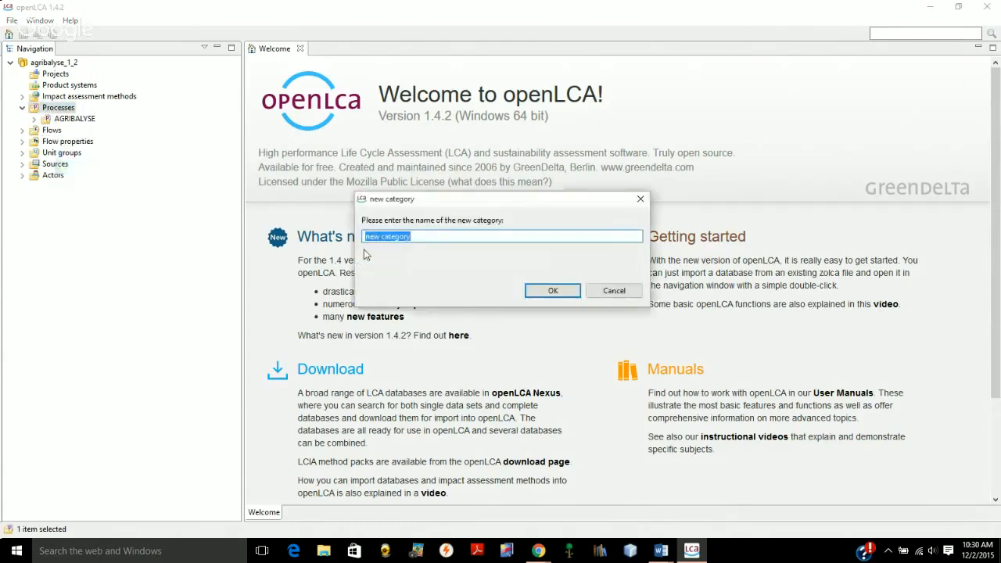
{"action": "type", "text": "O"}
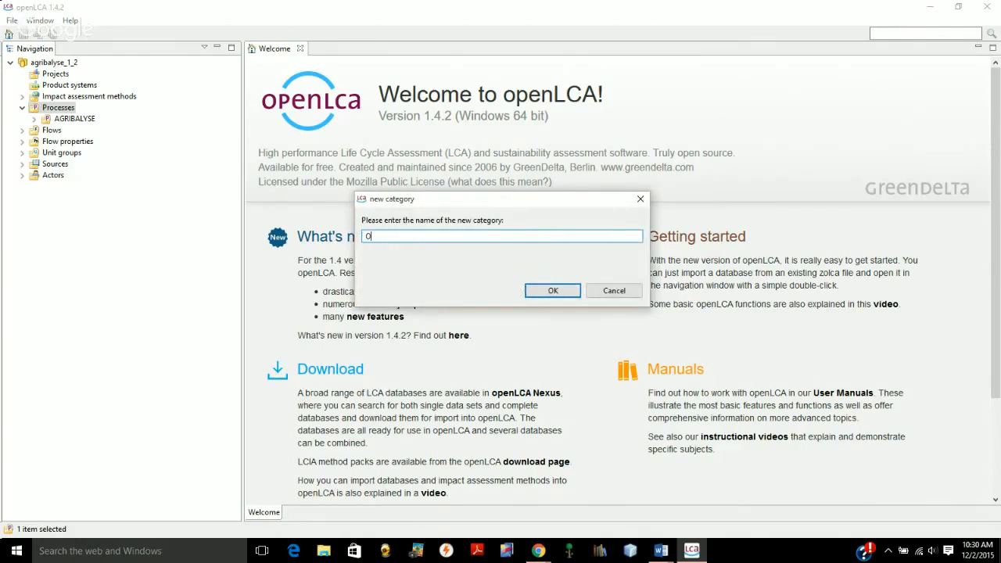
{"action": "type", "text": "rganic v Conventional Carrot Production"}
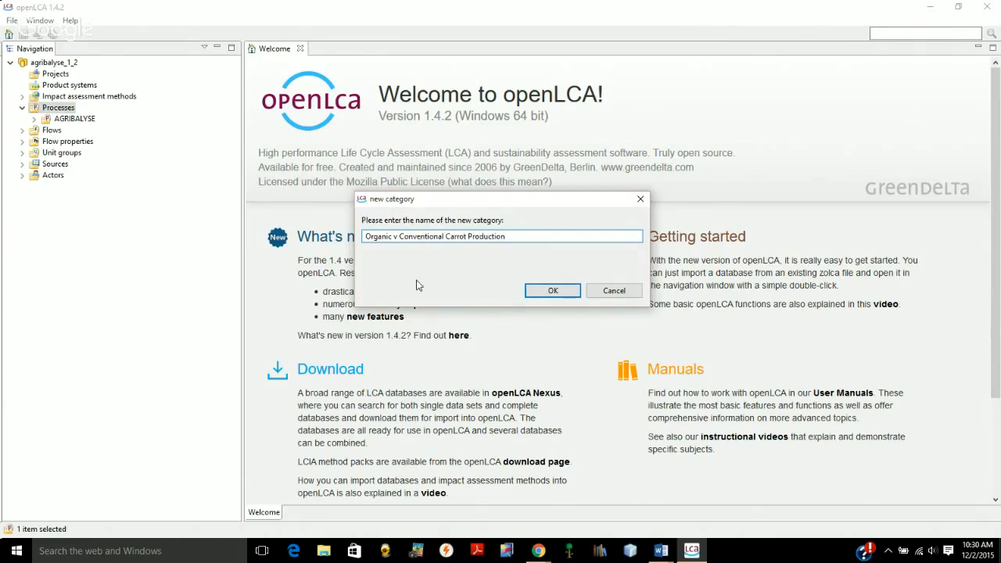
{"action": "left_click", "coordinate": [536, 293]}
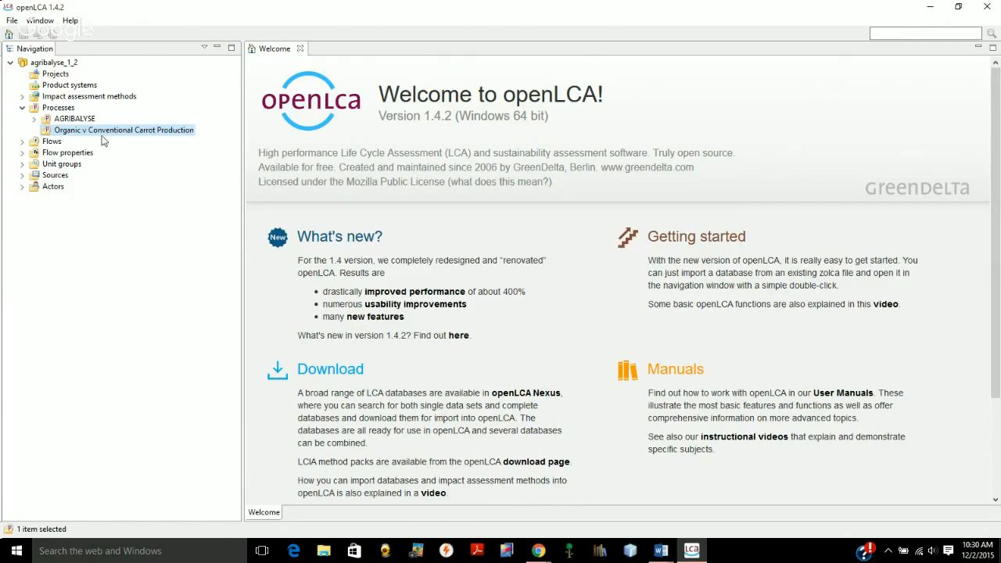
{"action": "left_click", "coordinate": [22, 107]}
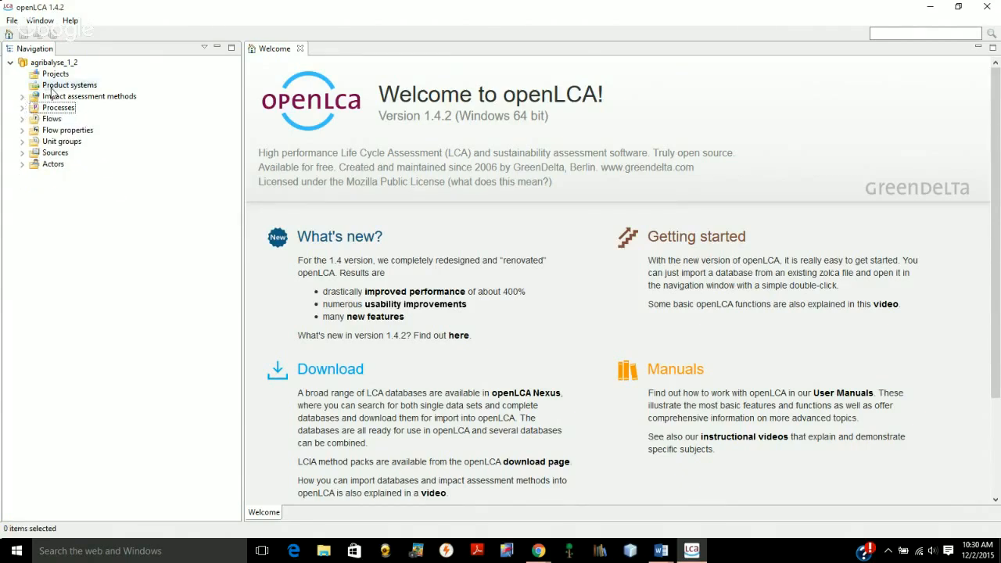
Add a child category named "Organic v Conventional Carrot Production" to Product systems
{"action": "right_click", "coordinate": [53, 87]}
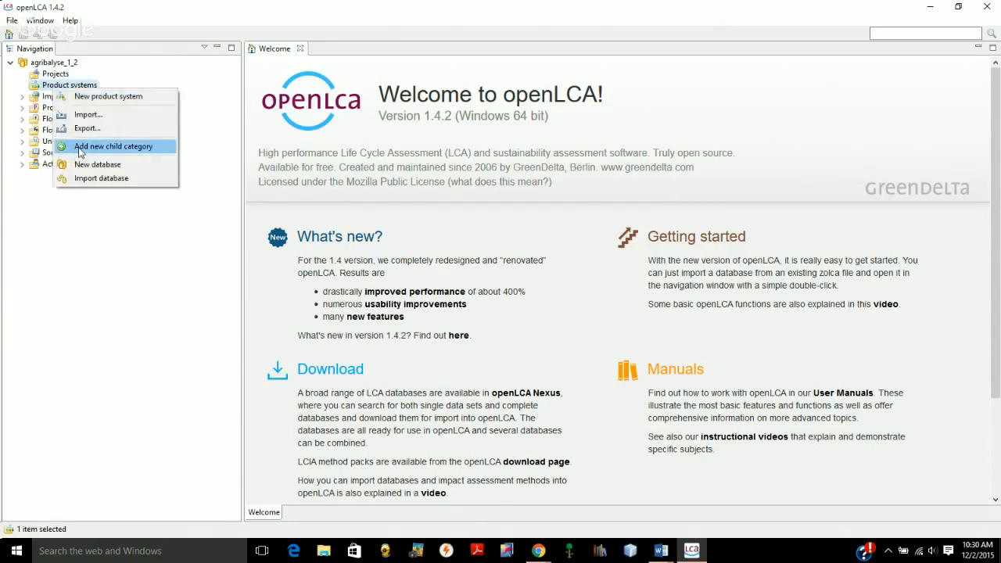
{"action": "left_click", "coordinate": [78, 148]}
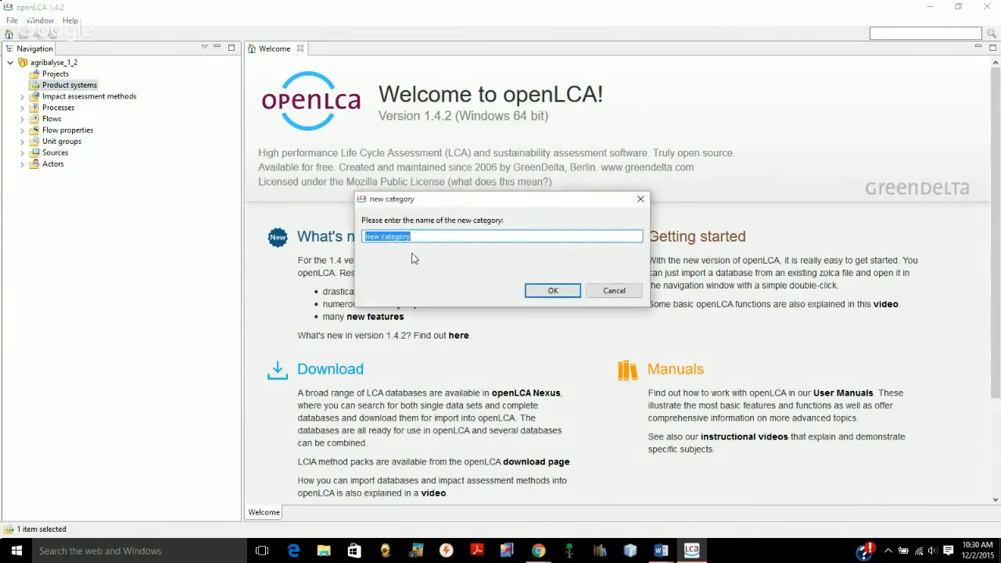
{"action": "type", "text": "Organic v Conventional "}
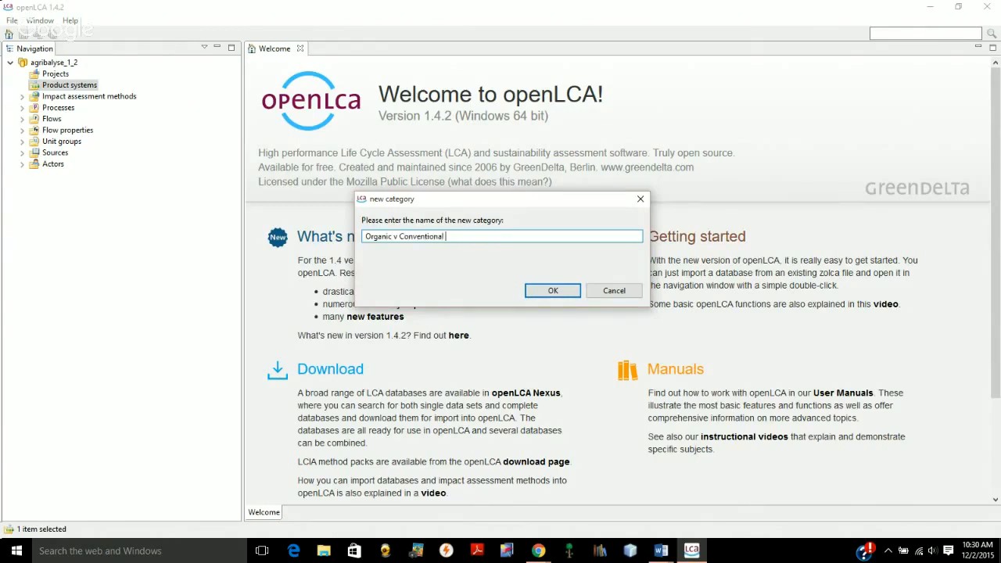
{"action": "type", "text": "Carrot Production"}
{"action": "left_click", "coordinate": [553, 291]}
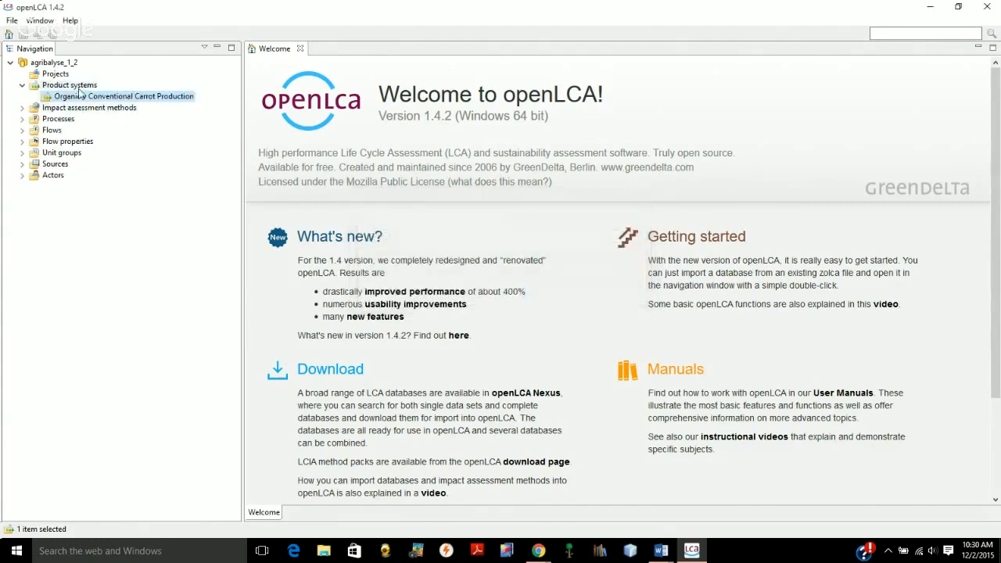
Add a child category named "Organic v Conventional Carrot Production" to Projects
{"action": "right_click", "coordinate": [59, 76]}
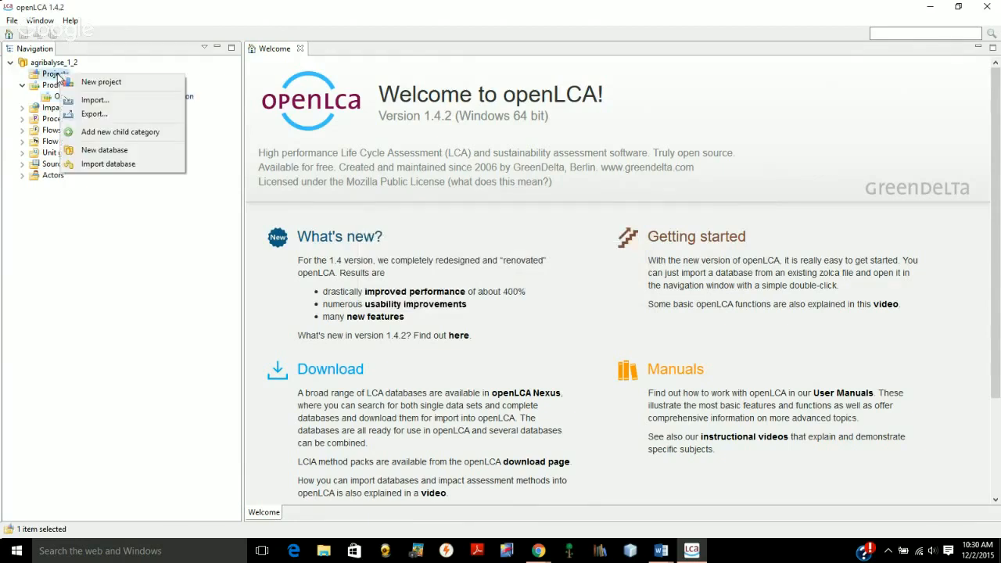
{"action": "left_click", "coordinate": [93, 133]}
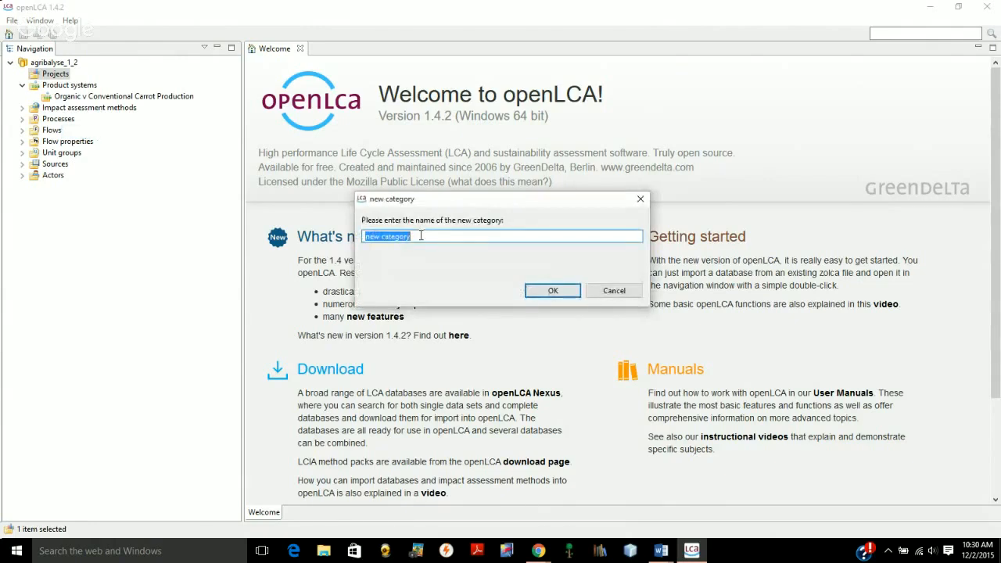
{"action": "type", "text": "Organic v Conventio"}
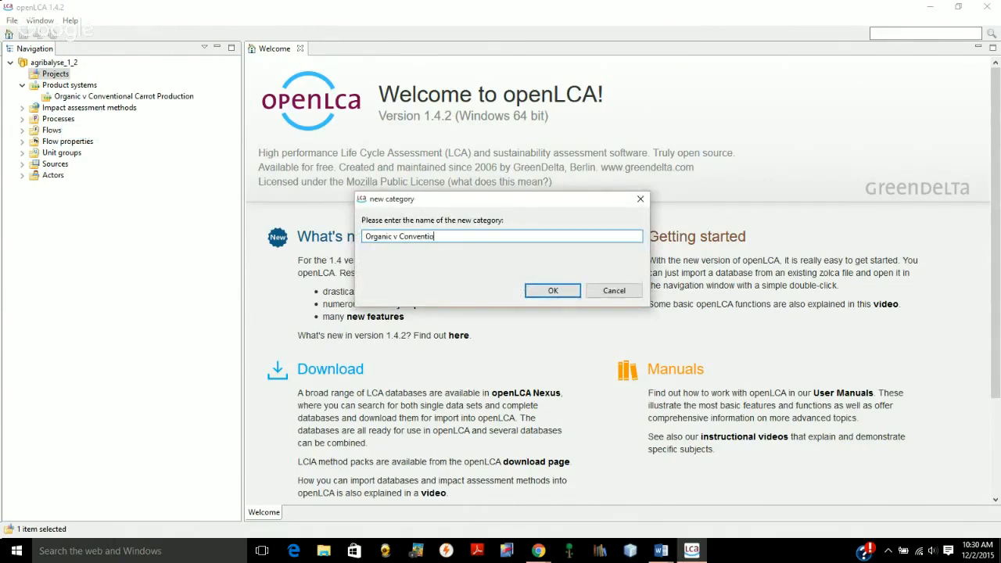
{"action": "type", "text": "nal Carrot Production"}
{"action": "left_click", "coordinate": [549, 291]}
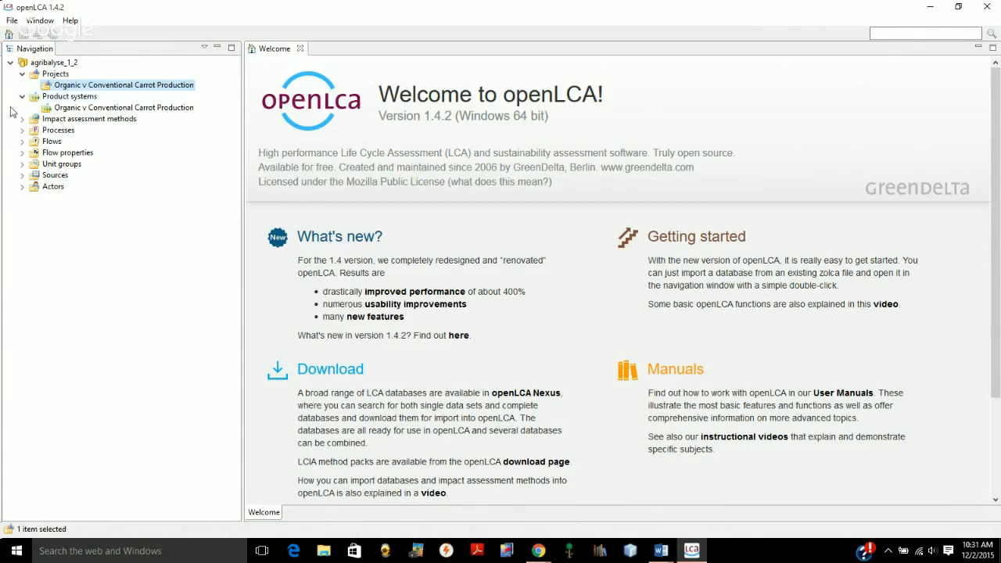
Start a new flow directly under Flows and name it "Carrots"
{"action": "key", "text": "super"}
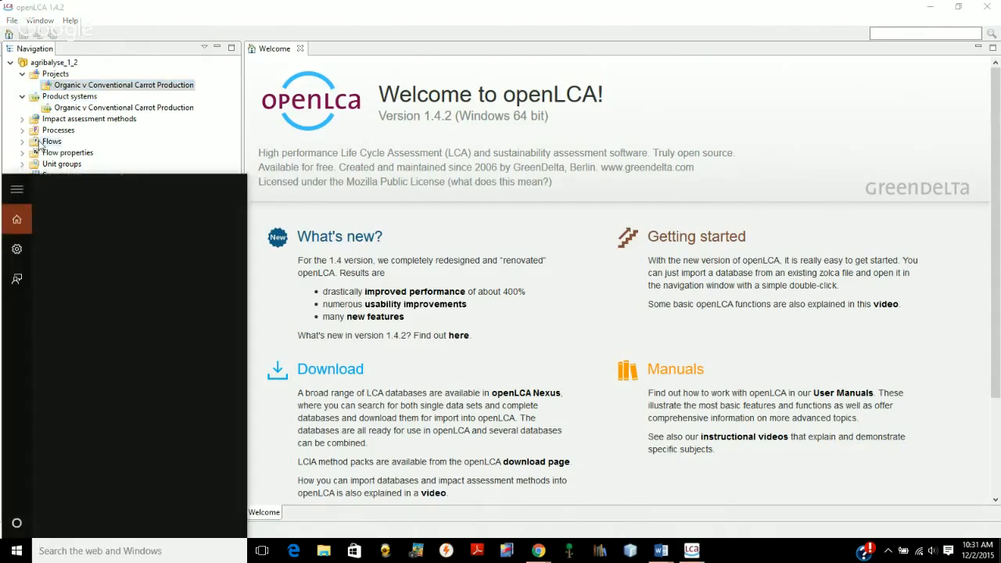
{"action": "left_click", "coordinate": [41, 144]}
{"action": "right_click", "coordinate": [42, 144]}
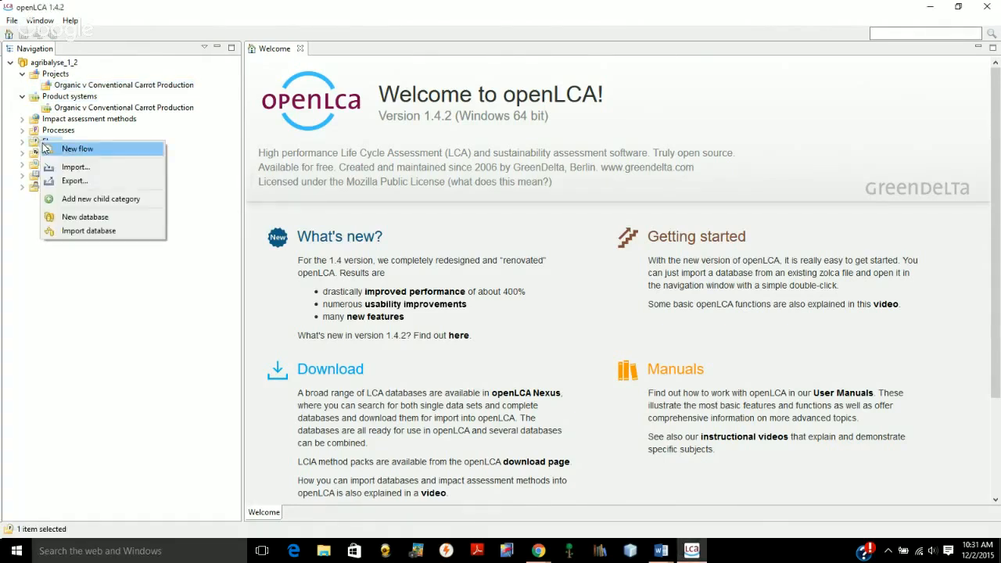
{"action": "left_click", "coordinate": [66, 150]}
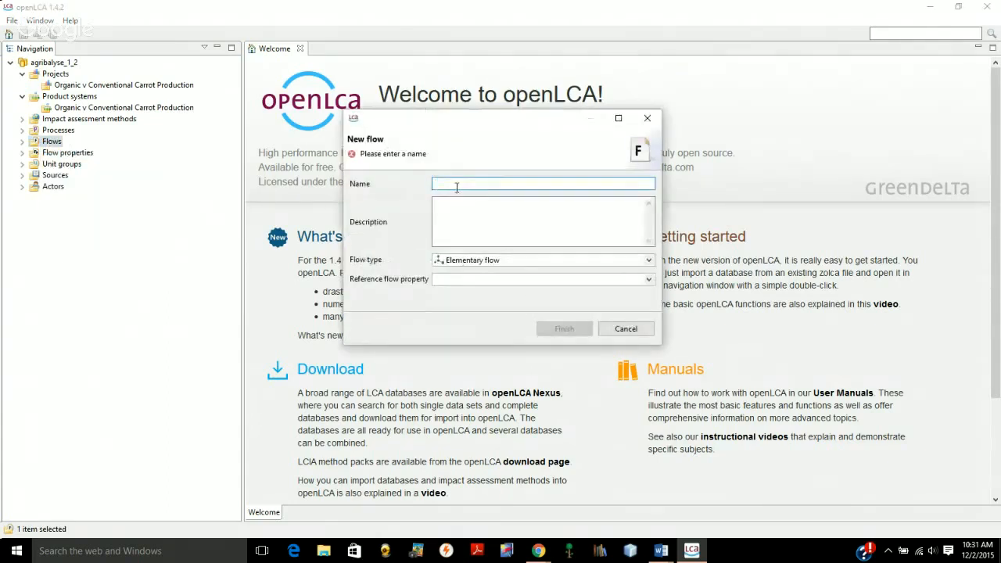
{"action": "type", "text": "CA"}
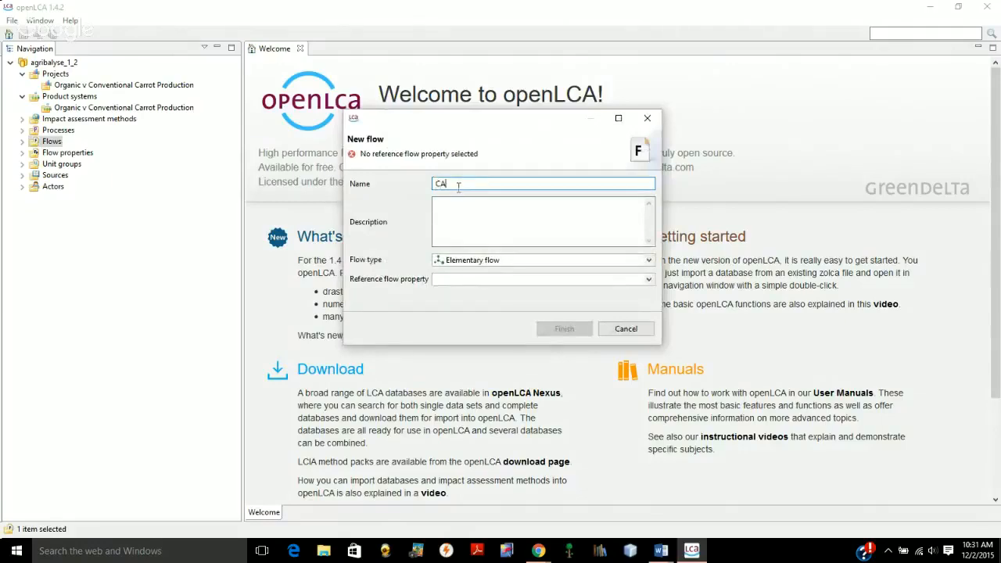
{"action": "type", "text": "rrot"}
{"action": "key", "text": "BackSpace"}
{"action": "key", "text": "BackSpace"}
{"action": "key", "text": "BackSpace"}
{"action": "key", "text": "BackSpace"}
{"action": "key", "text": "BackSpace"}
{"action": "key", "text": "BackSpace"}
{"action": "type", "text": "Carrots"}
Create the Carrots flow with flow type Product and Mass as its reference flow property
{"action": "left_click", "coordinate": [649, 260]}
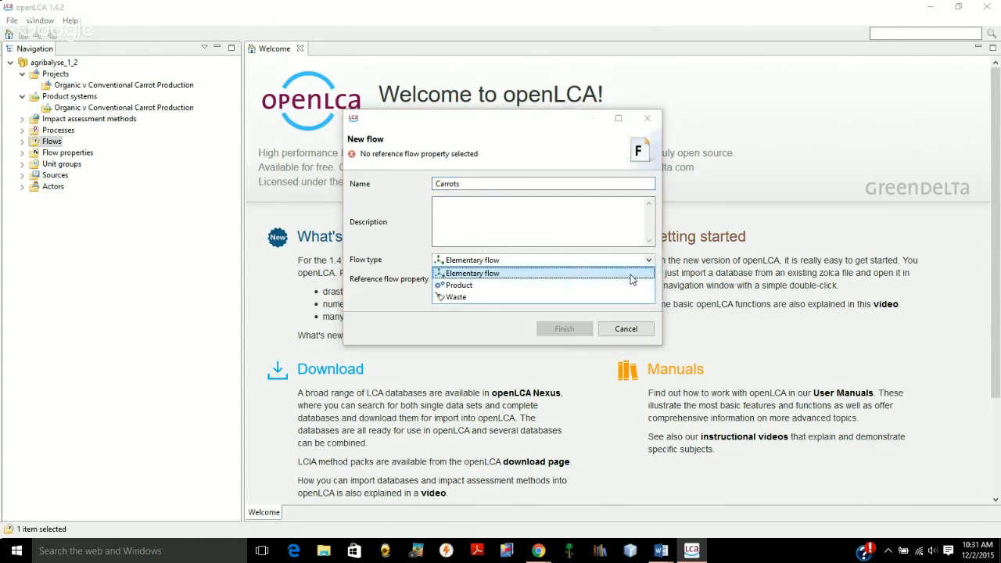
{"action": "left_click", "coordinate": [468, 289]}
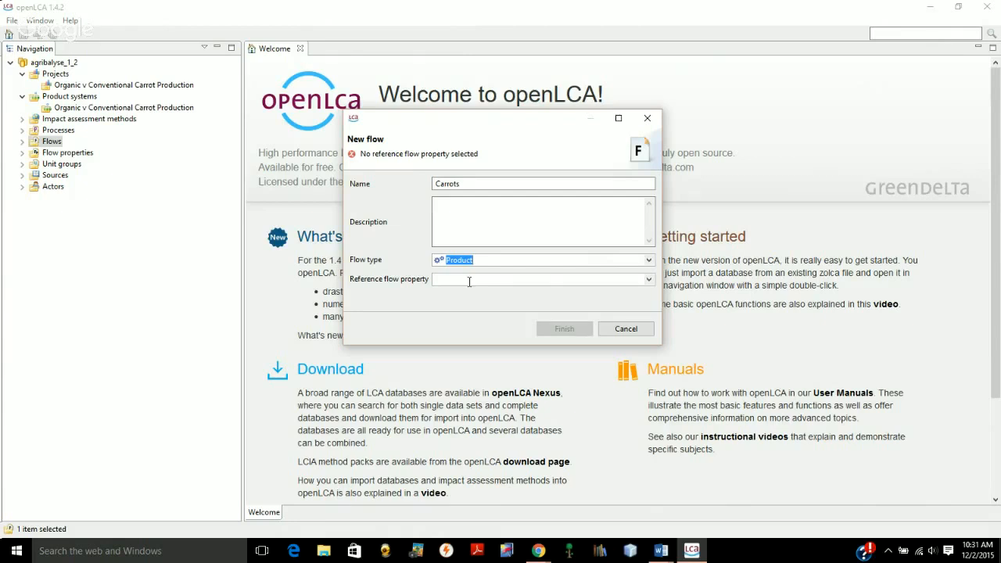
{"action": "left_click", "coordinate": [649, 283]}
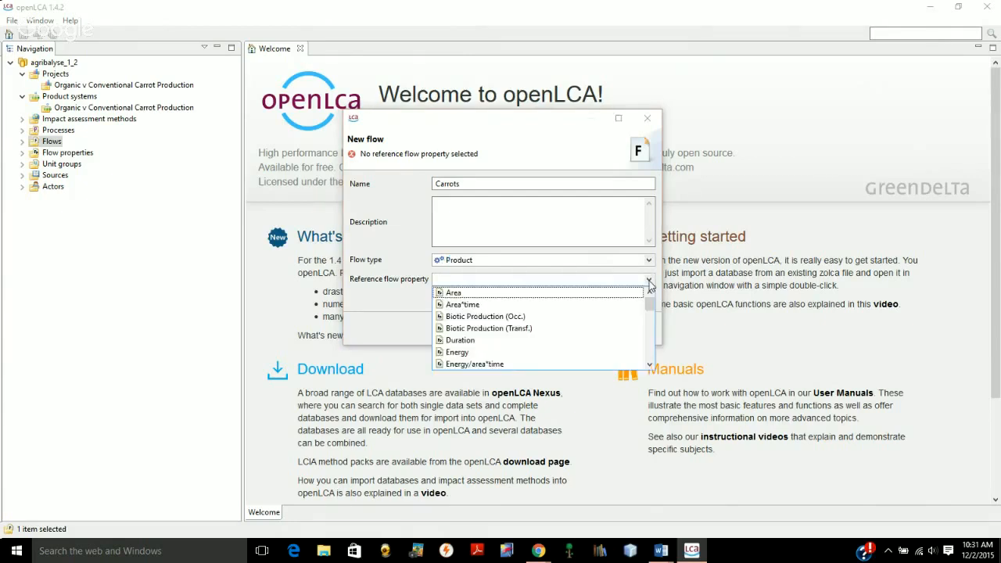
{"action": "left_click", "coordinate": [650, 314]}
{"action": "scroll", "coordinate": [650, 314], "scroll_direction": "down", "scroll_amount": 3}
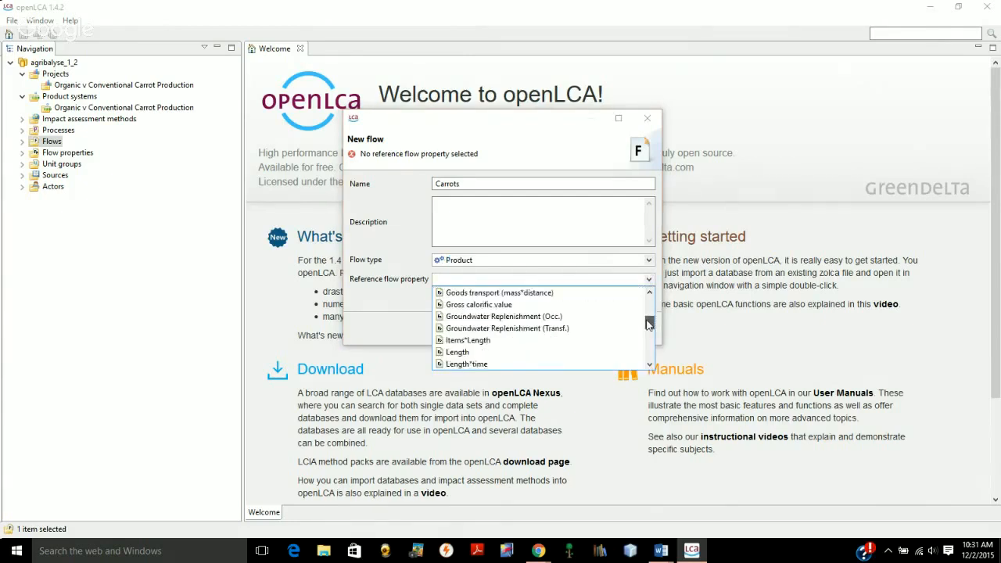
{"action": "left_click", "coordinate": [454, 353]}
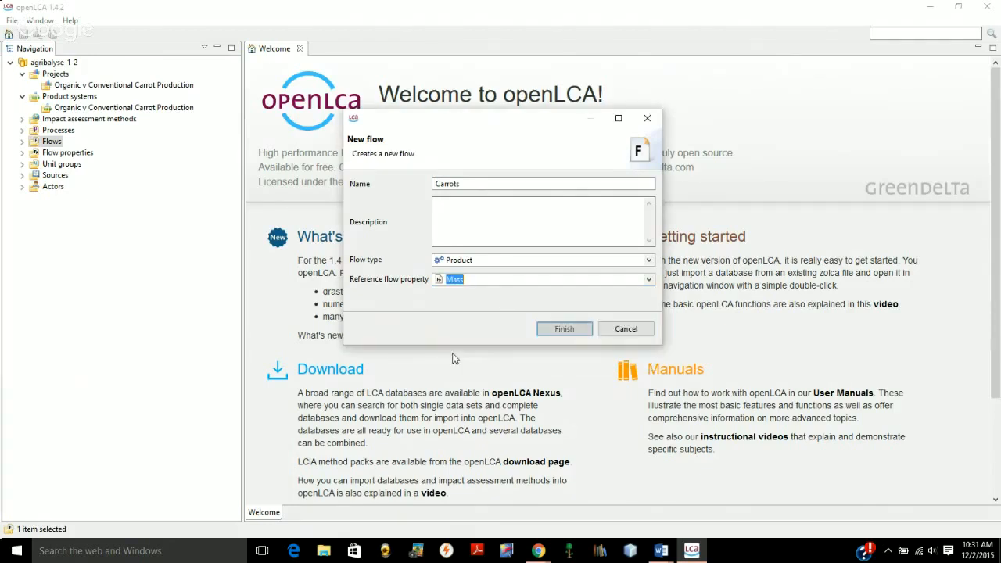
{"action": "left_click", "coordinate": [560, 330]}
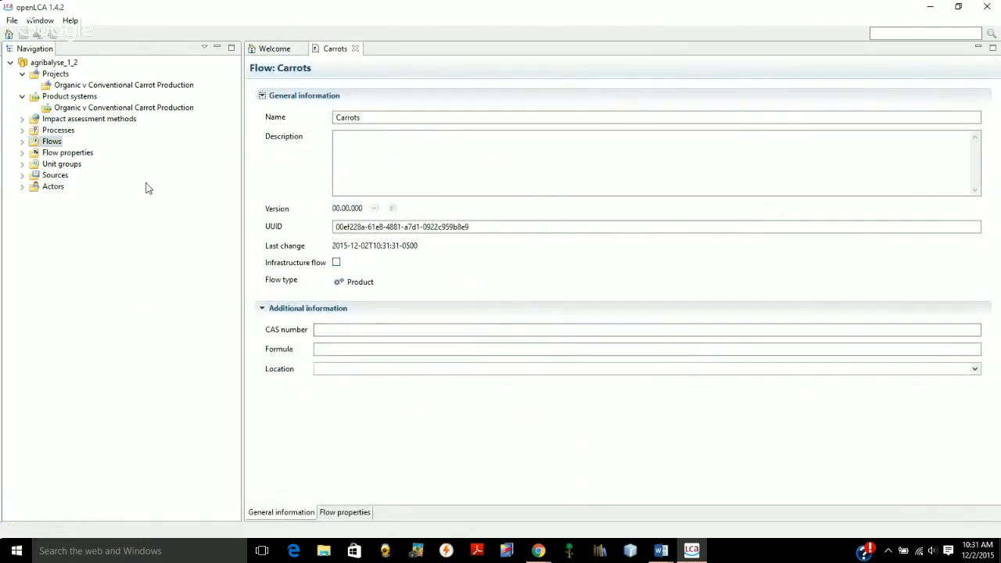
Create a process named "Organic Carrots" in the Organic v Conventional Carrot Production process category, with the Carrots flow as quantitative reference
{"action": "left_click", "coordinate": [21, 130]}
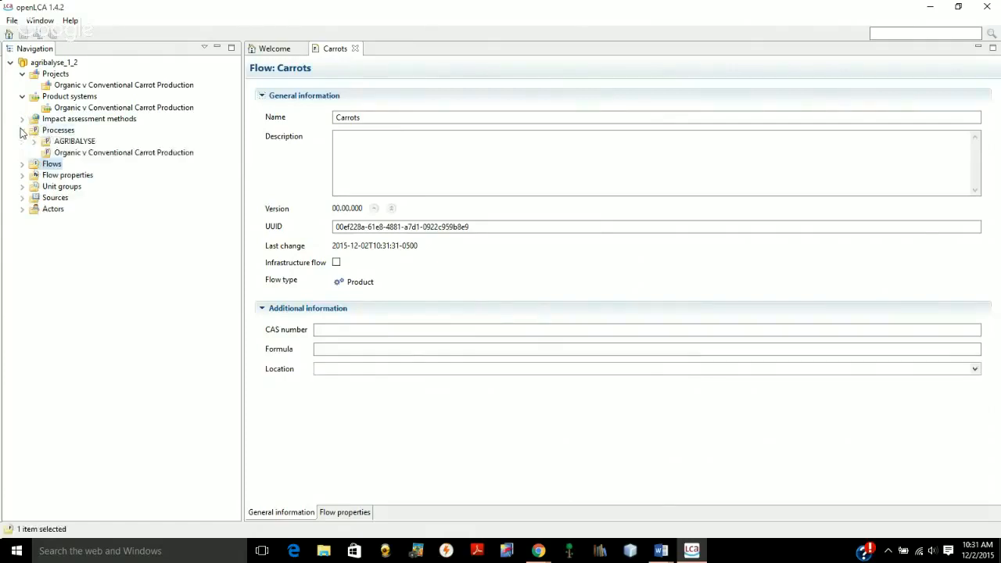
{"action": "right_click", "coordinate": [120, 156]}
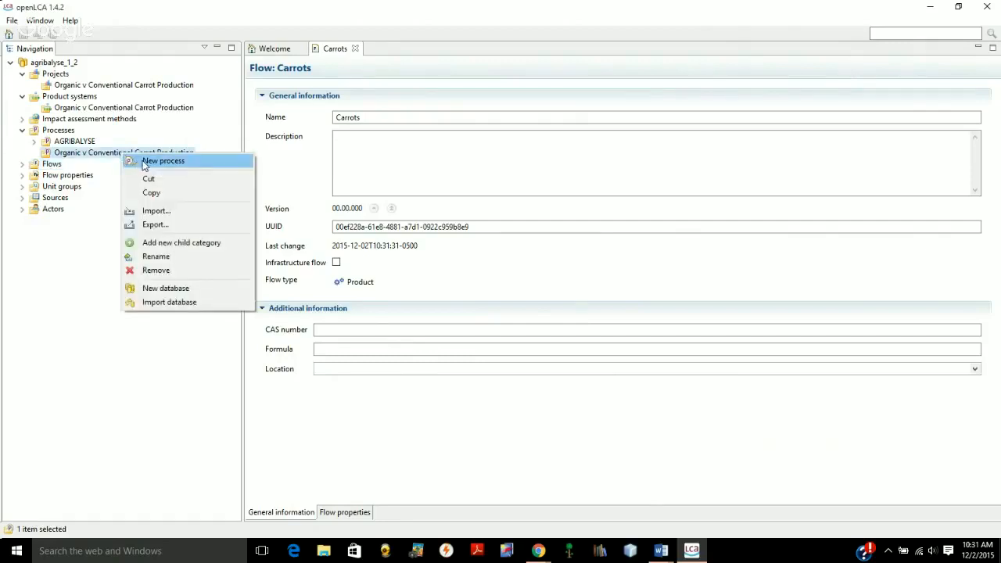
{"action": "left_click", "coordinate": [142, 160]}
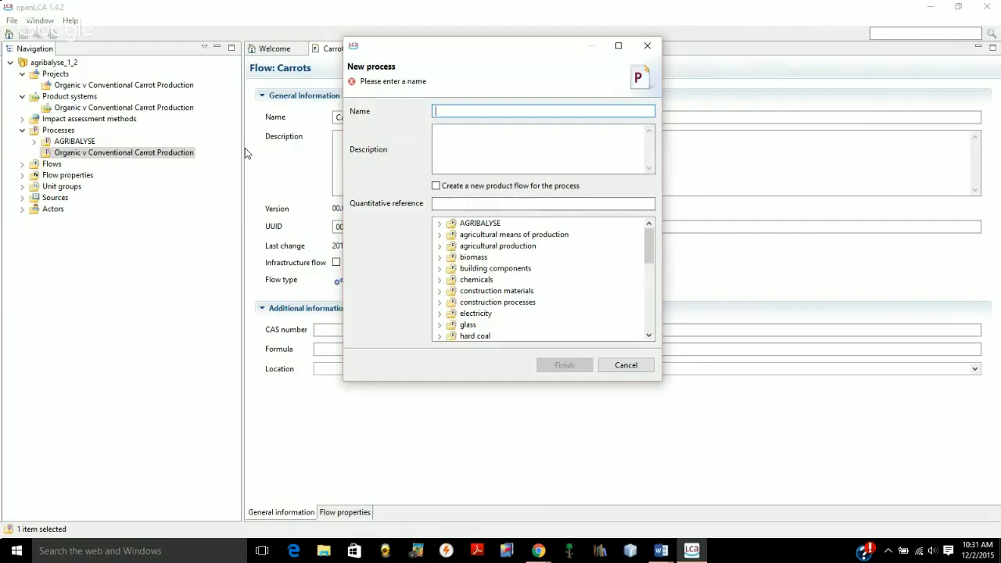
{"action": "type", "text": "Organic Ca"}
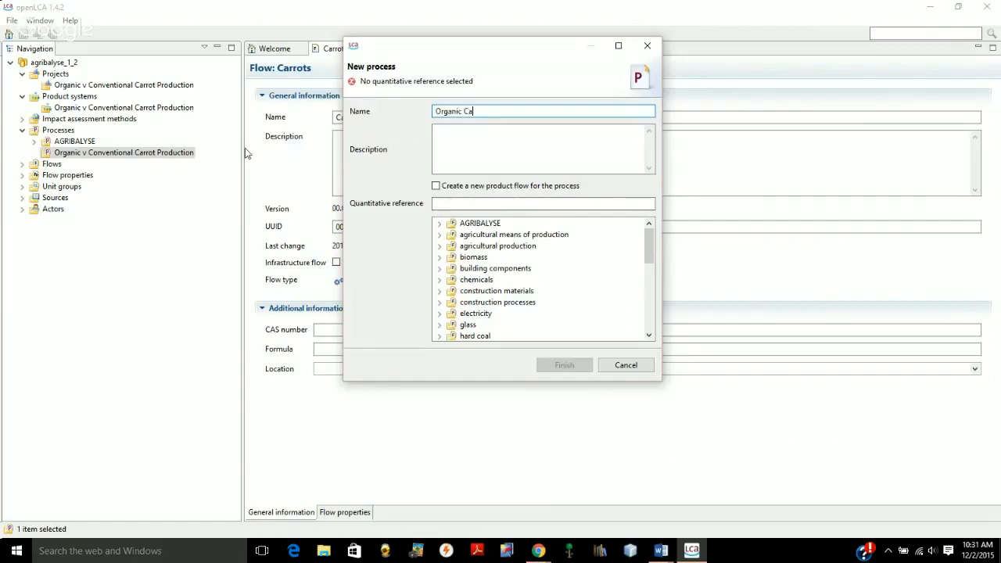
{"action": "type", "text": "rrots"}
{"action": "left_click", "coordinate": [455, 205]}
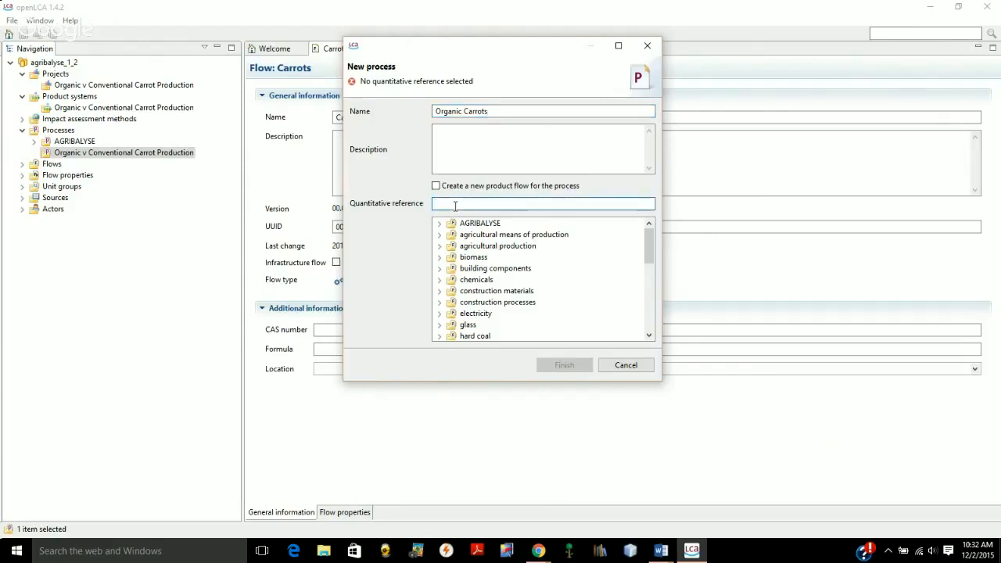
{"action": "type", "text": "carrots"}
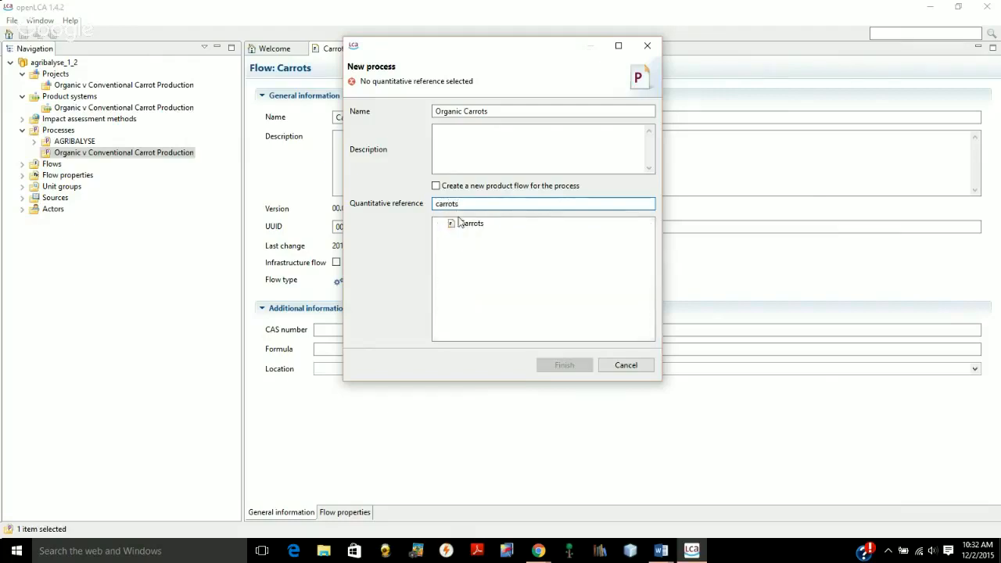
{"action": "left_click", "coordinate": [465, 225]}
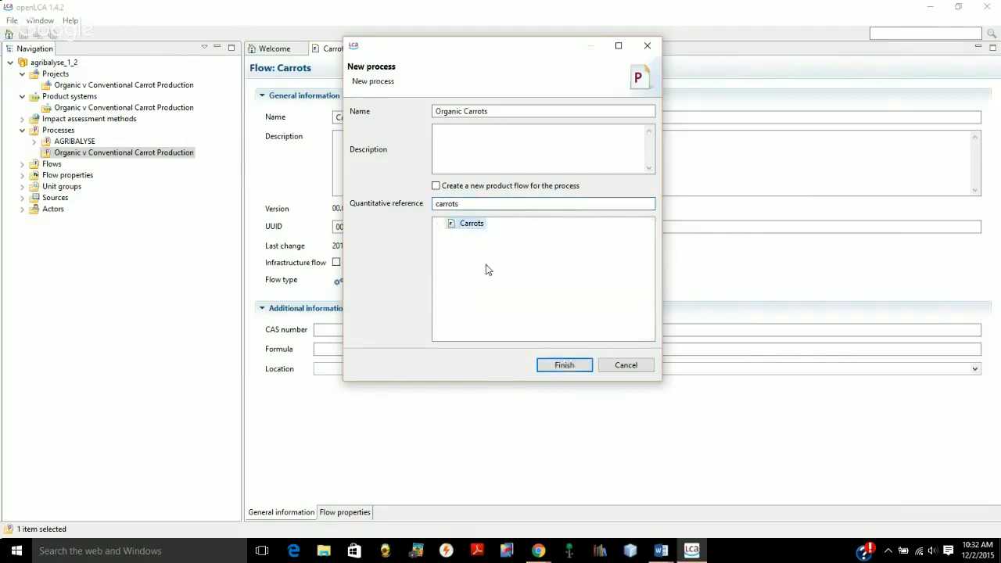
{"action": "left_click", "coordinate": [564, 365]}
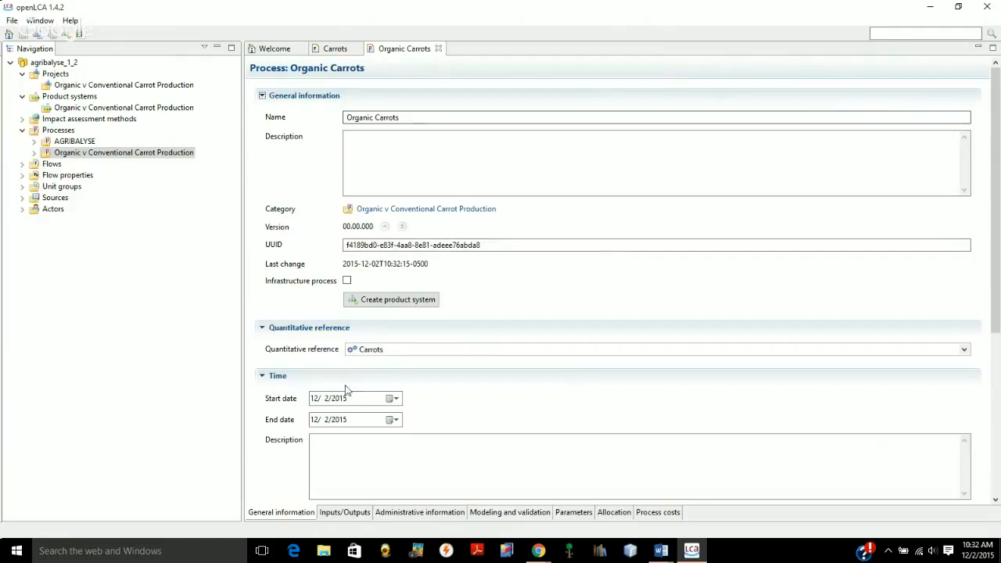
Add the organic fertiliser flow "Compost, at plant - CH" to the inputs of the Organic Carrots process
{"action": "left_click", "coordinate": [322, 513]}
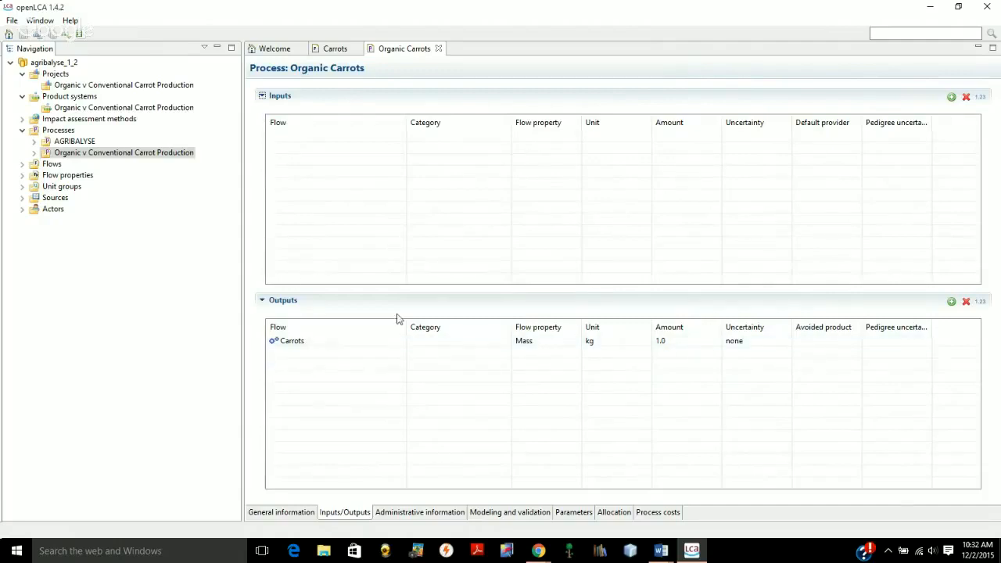
{"action": "left_click", "coordinate": [950, 100]}
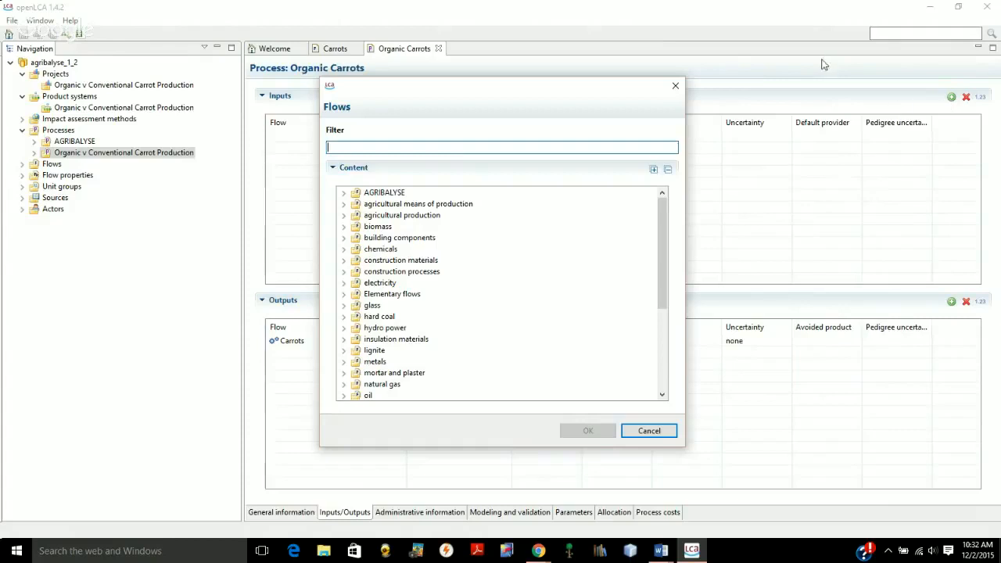
{"action": "left_click", "coordinate": [344, 205]}
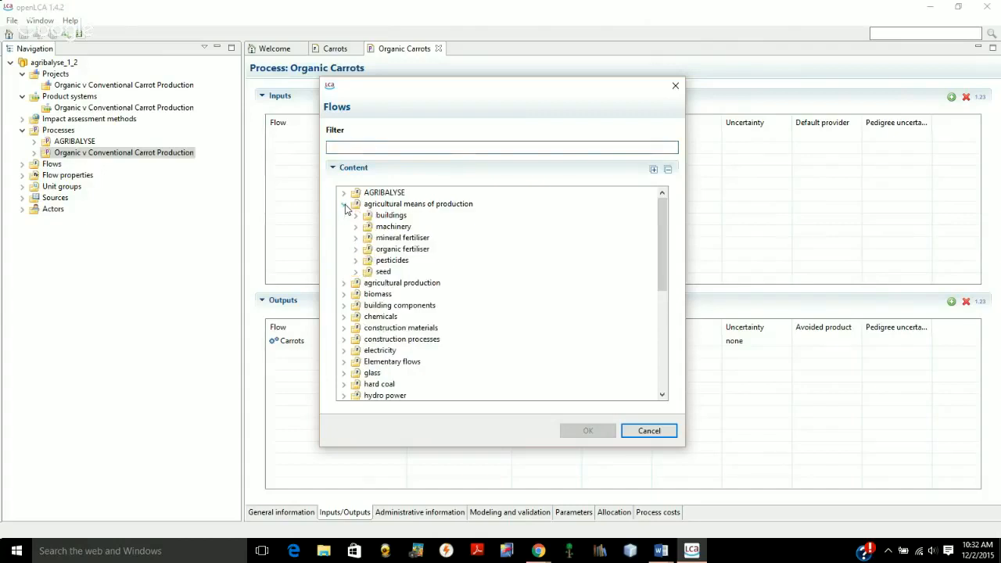
{"action": "left_click", "coordinate": [355, 250]}
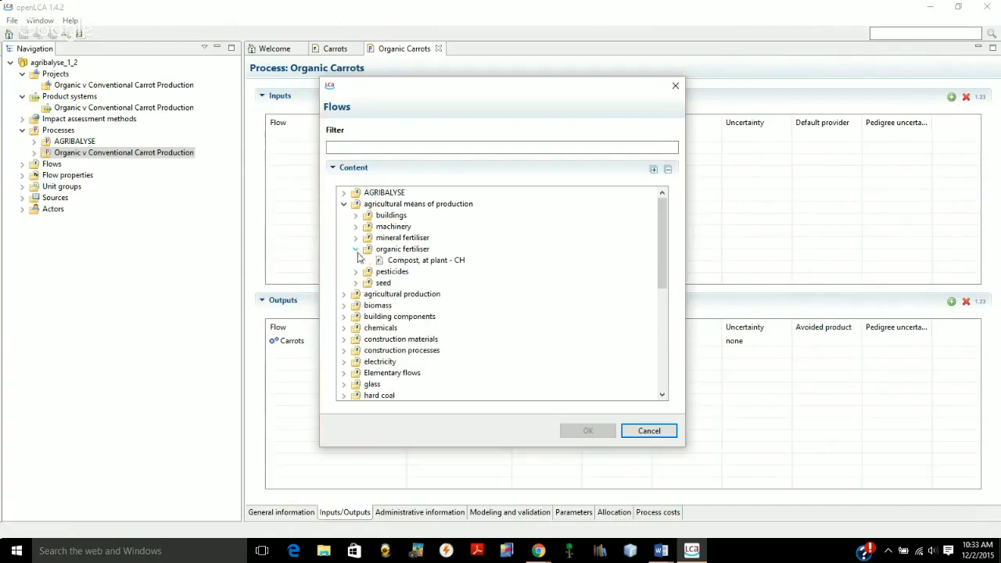
{"action": "left_click", "coordinate": [416, 262]}
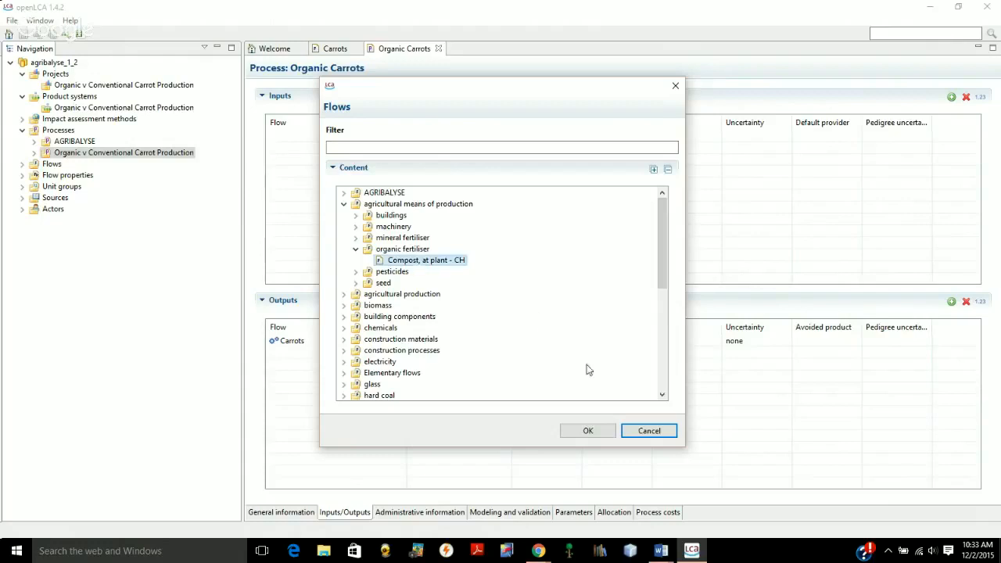
{"action": "left_click", "coordinate": [588, 431]}
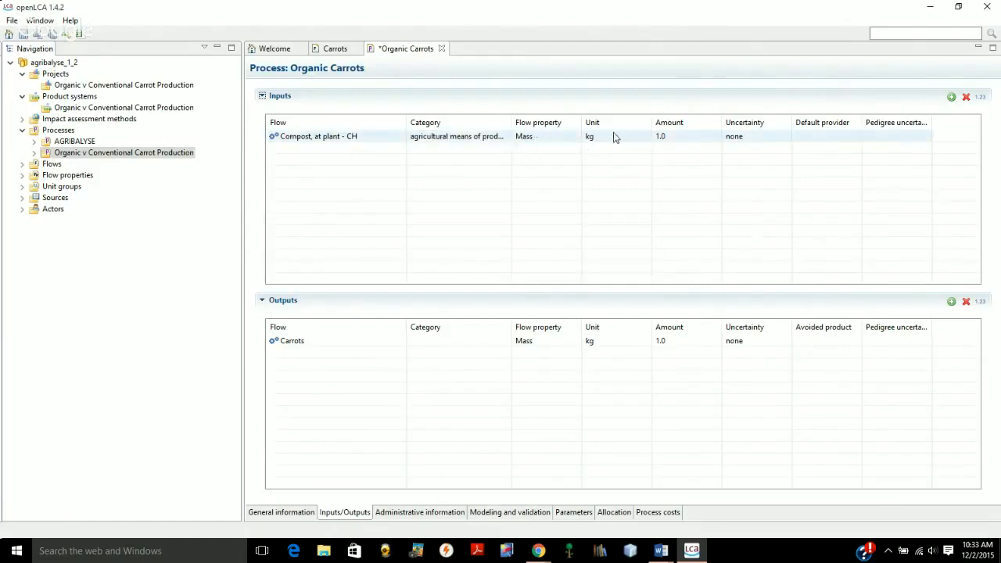
Set the compost input amount to 2 kg
{"action": "left_click", "coordinate": [661, 138]}
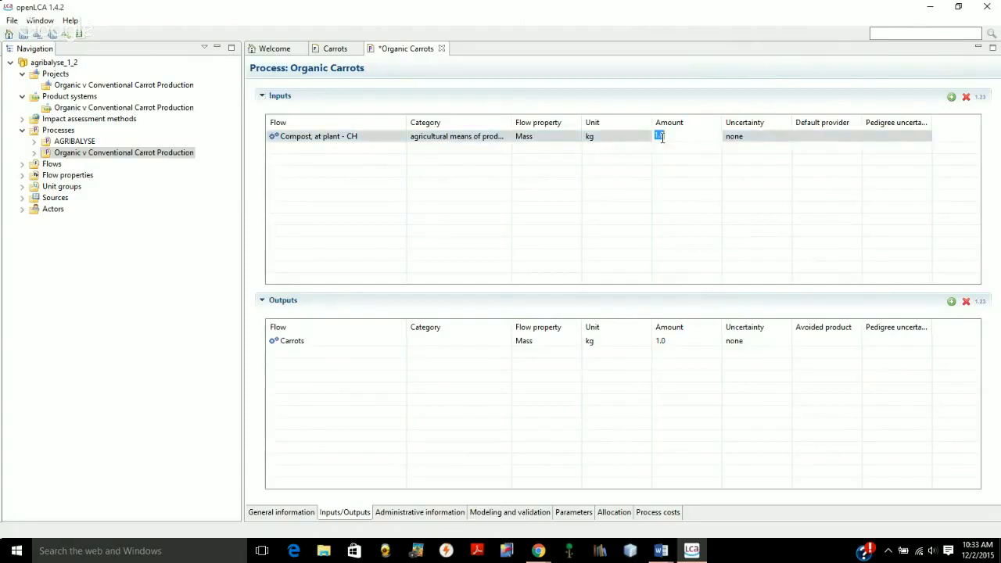
{"action": "left_click", "coordinate": [662, 137]}
{"action": "left_click_drag", "start_coordinate": [665, 136], "coordinate": [642, 136]}
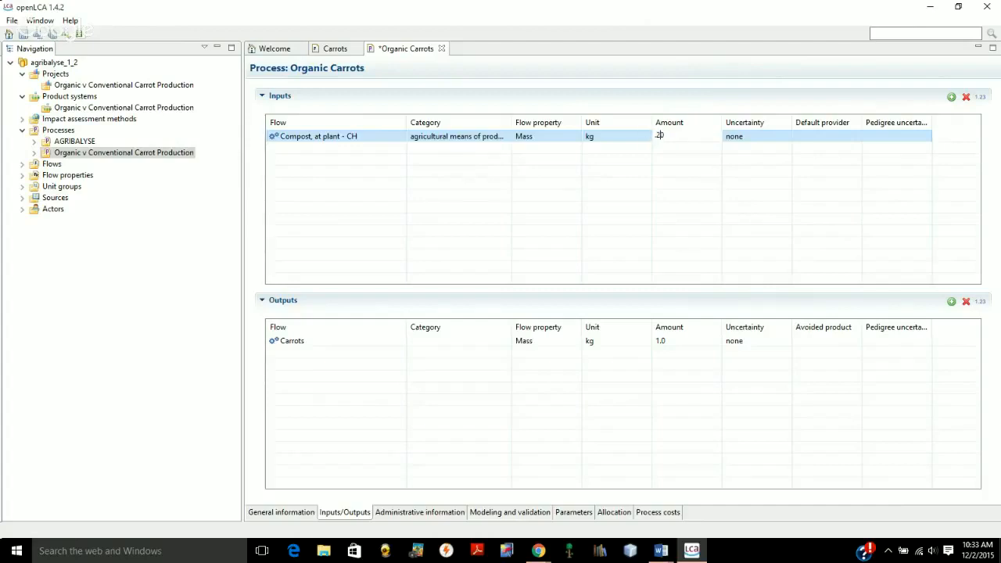
{"action": "key", "text": "BackSpace"}
{"action": "key", "text": "BackSpace"}
{"action": "type", "text": "2"}
{"action": "key", "text": "Return"}
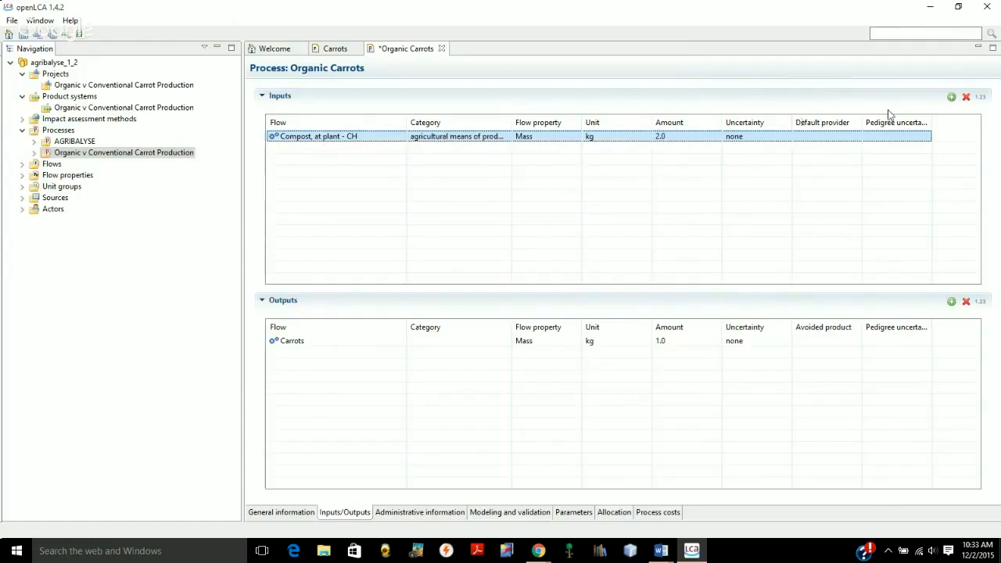
Add the elementary land resource flow "Occupation, arable, organic" to the process inputs
{"action": "left_click", "coordinate": [950, 97]}
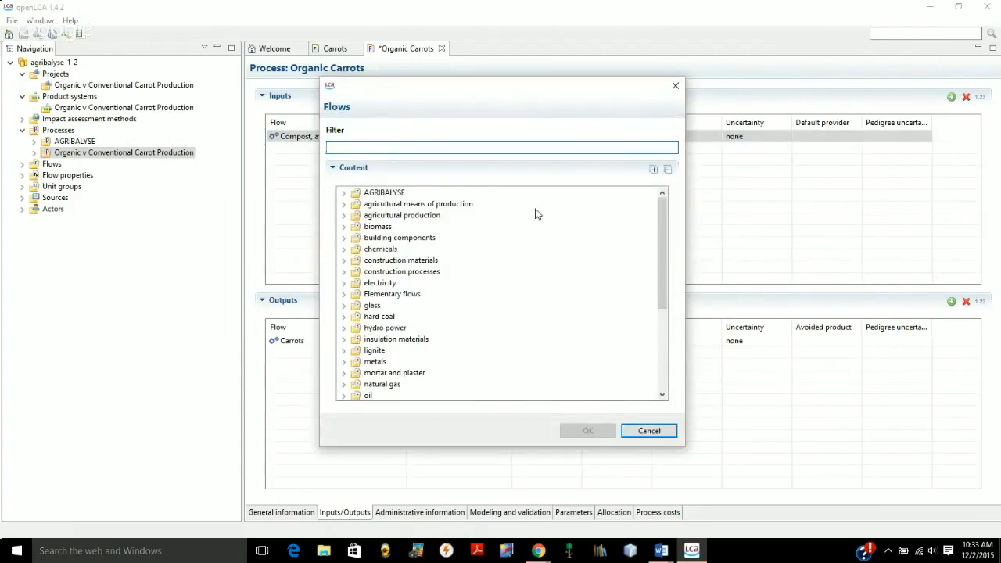
{"action": "left_click", "coordinate": [343, 294]}
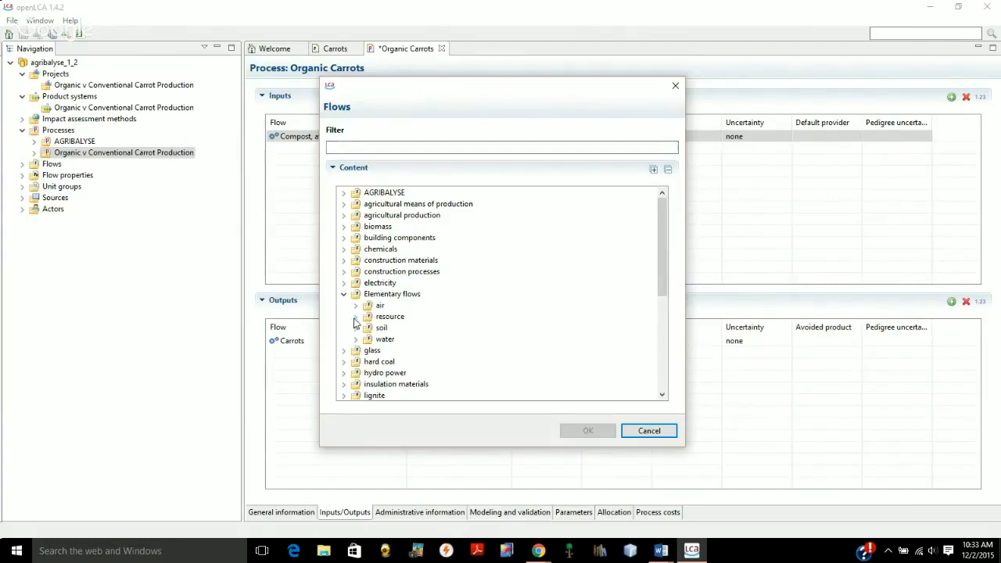
{"action": "left_click", "coordinate": [356, 318]}
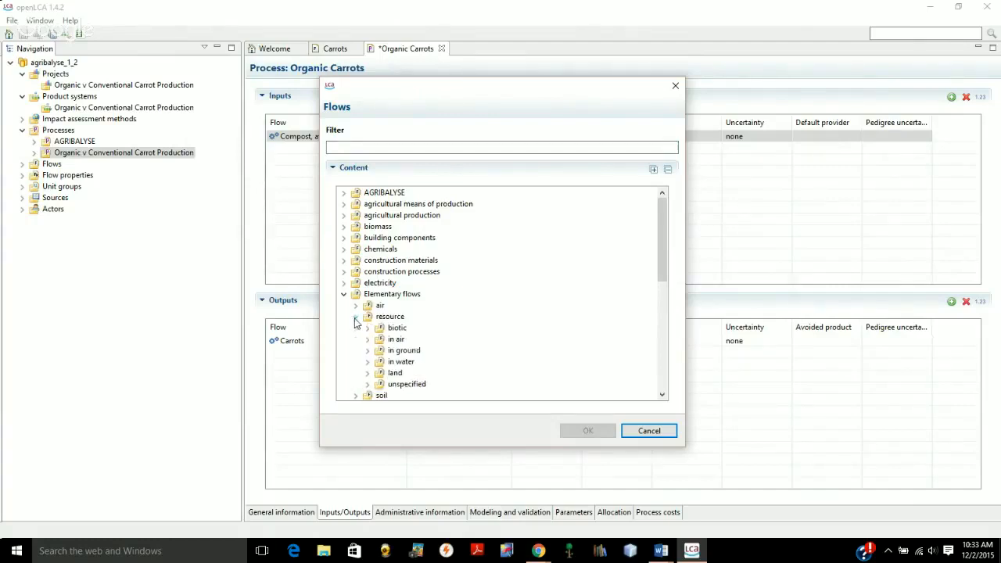
{"action": "left_click", "coordinate": [368, 374]}
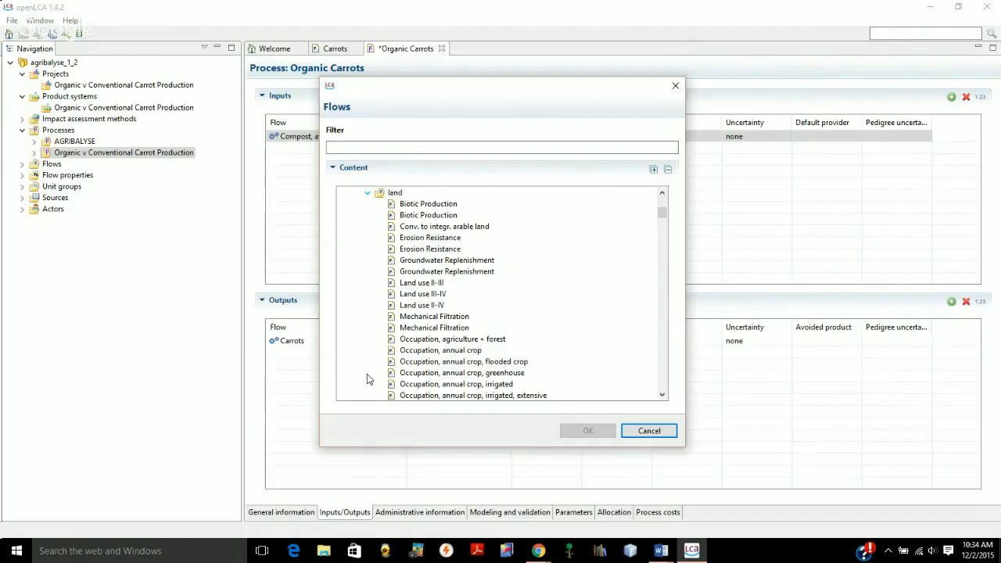
{"action": "left_click", "coordinate": [662, 396]}
{"action": "left_click", "coordinate": [662, 396]}
{"action": "left_click", "coordinate": [662, 396]}
{"action": "left_click", "coordinate": [662, 396]}
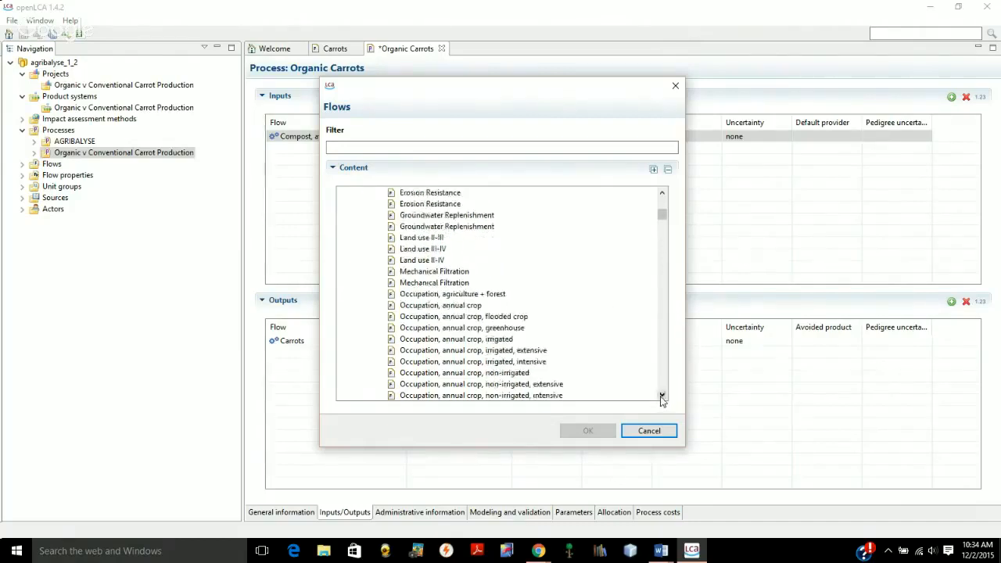
{"action": "left_click", "coordinate": [662, 396]}
{"action": "left_click", "coordinate": [662, 396]}
{"action": "left_click", "coordinate": [661, 396]}
{"action": "left_click", "coordinate": [661, 395]}
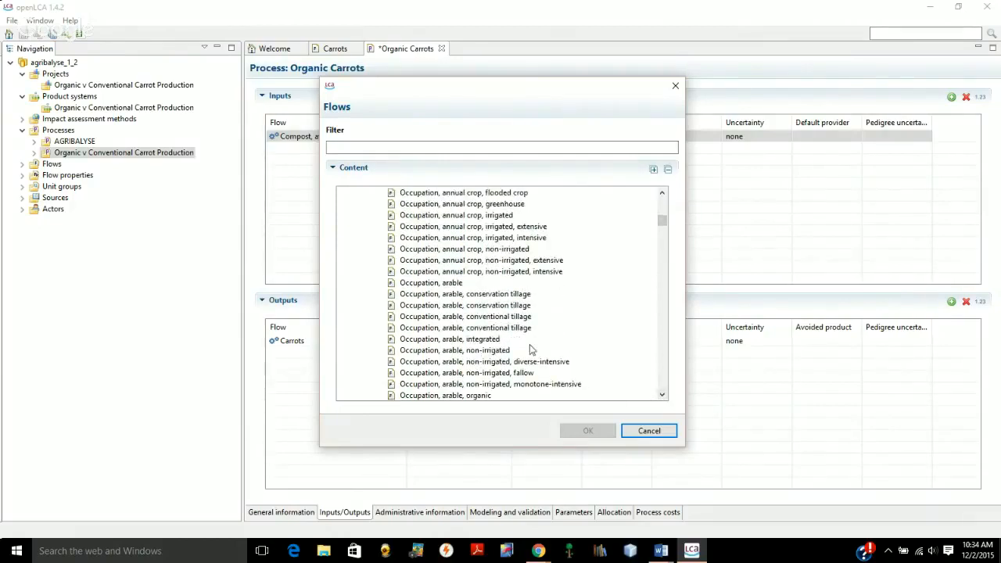
{"action": "left_click", "coordinate": [458, 396]}
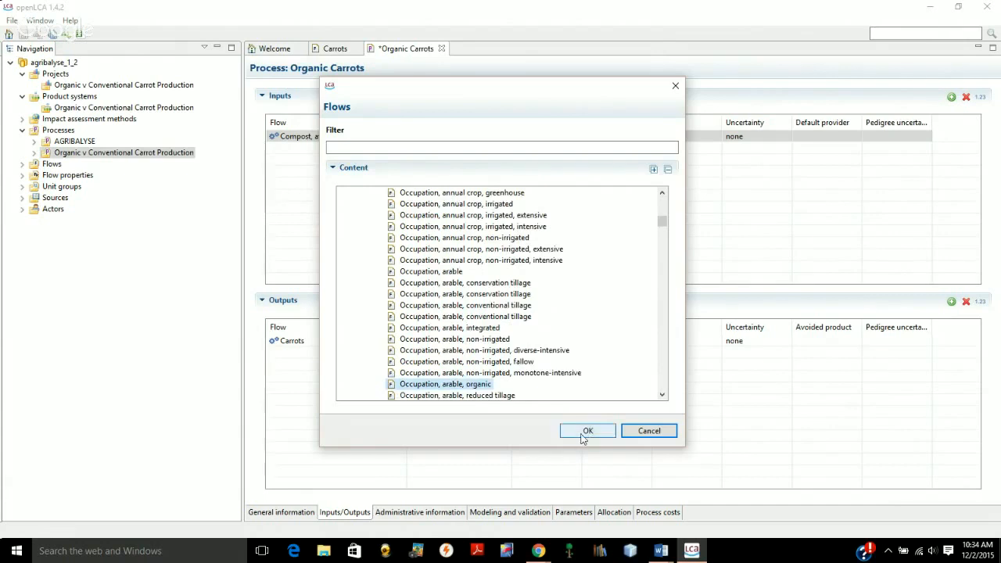
{"action": "left_click", "coordinate": [585, 434]}
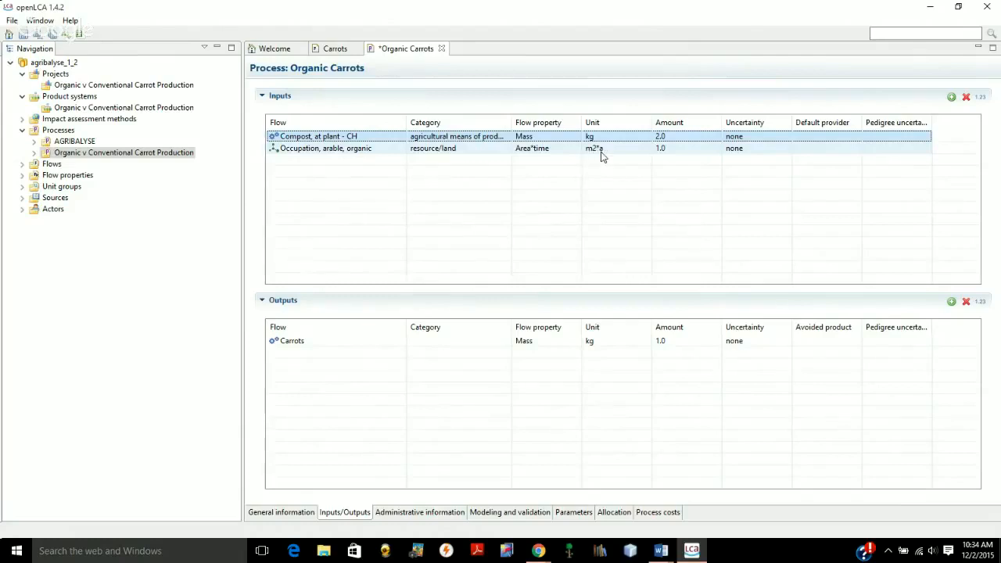
Set the amount of the organic arable land occupation input to .000286 m2*a
{"action": "left_click", "coordinate": [659, 148]}
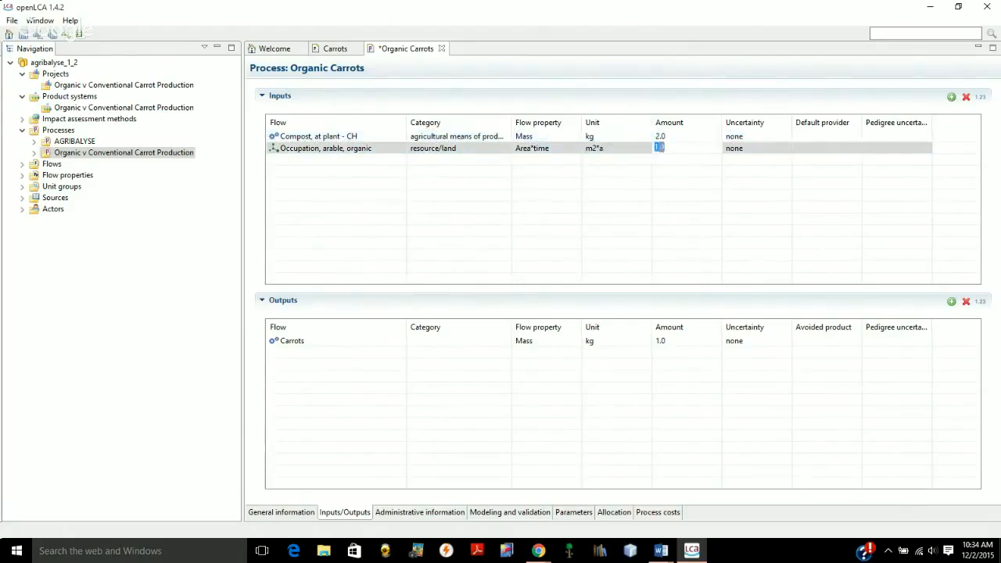
{"action": "type", "text": ".000286"}
{"action": "key", "text": "Return"}
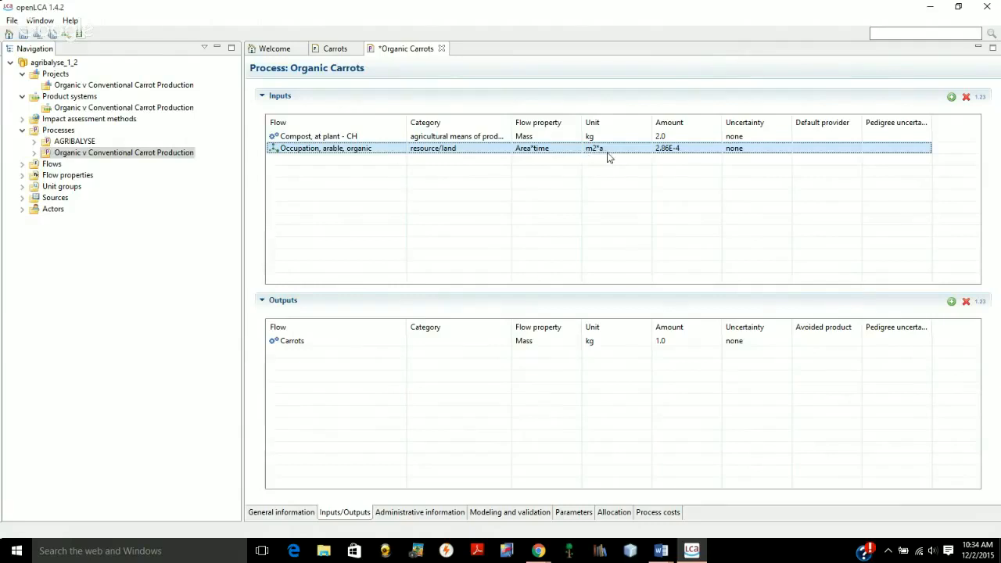
Add "Carrot seed, organic, at farm gate - FR" from the AGRIBALYSE vegetable flows to the process inputs
{"action": "left_click", "coordinate": [951, 98]}
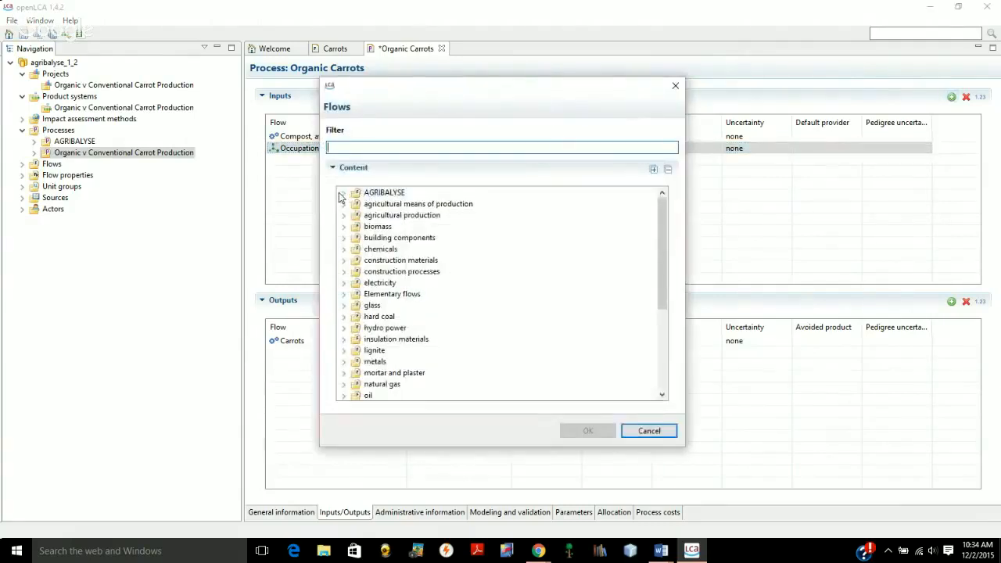
{"action": "left_click", "coordinate": [341, 194]}
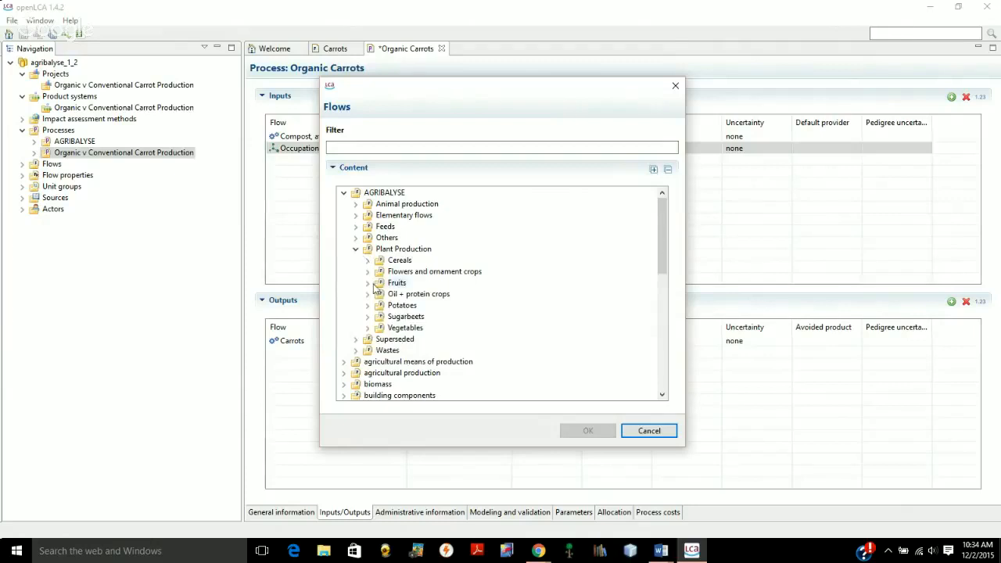
{"action": "left_click", "coordinate": [366, 329]}
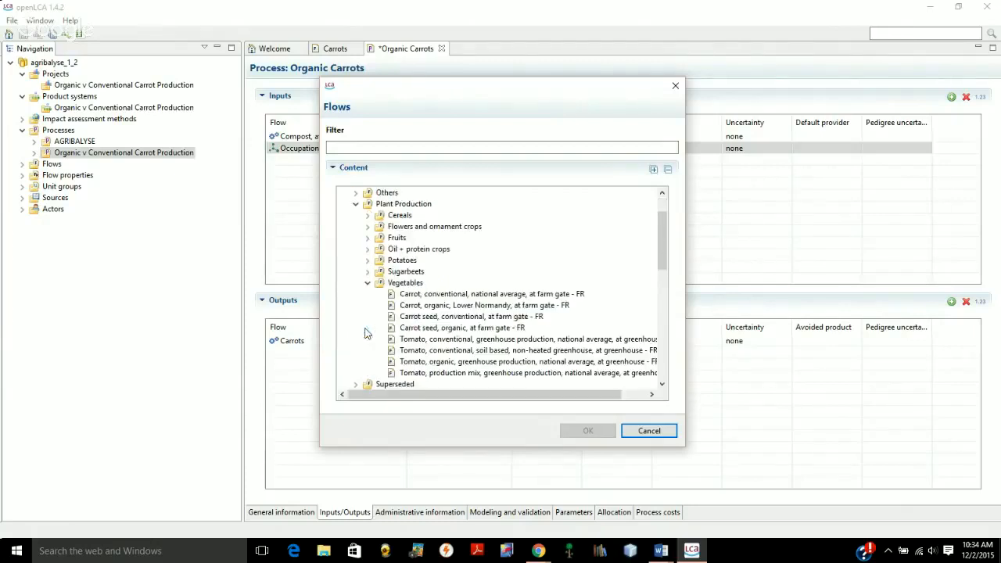
{"action": "left_click", "coordinate": [439, 330]}
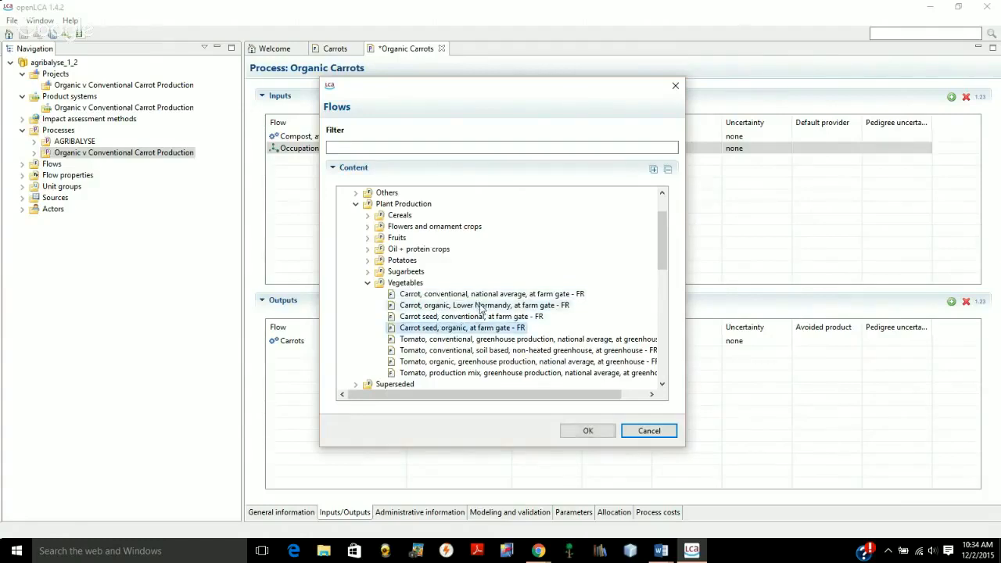
{"action": "left_click", "coordinate": [581, 434]}
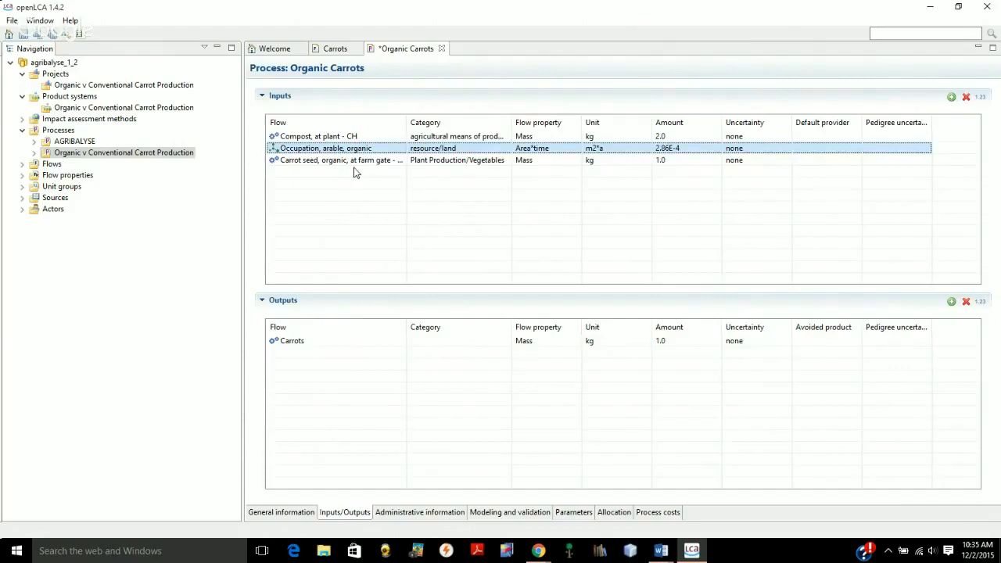
Add the elementary ground water flow "Phosphate" to the process outputs
{"action": "left_click", "coordinate": [289, 344]}
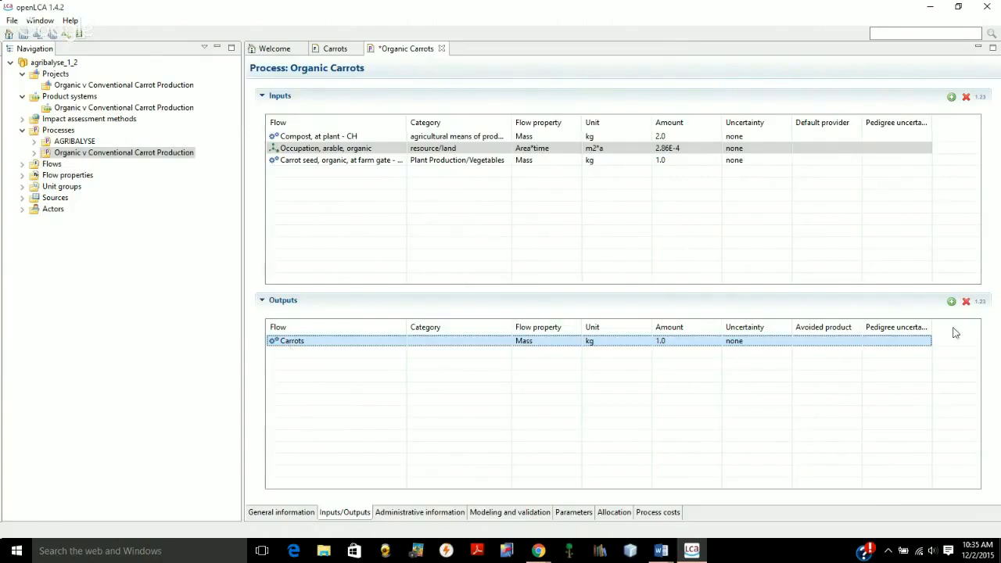
{"action": "left_click", "coordinate": [950, 304]}
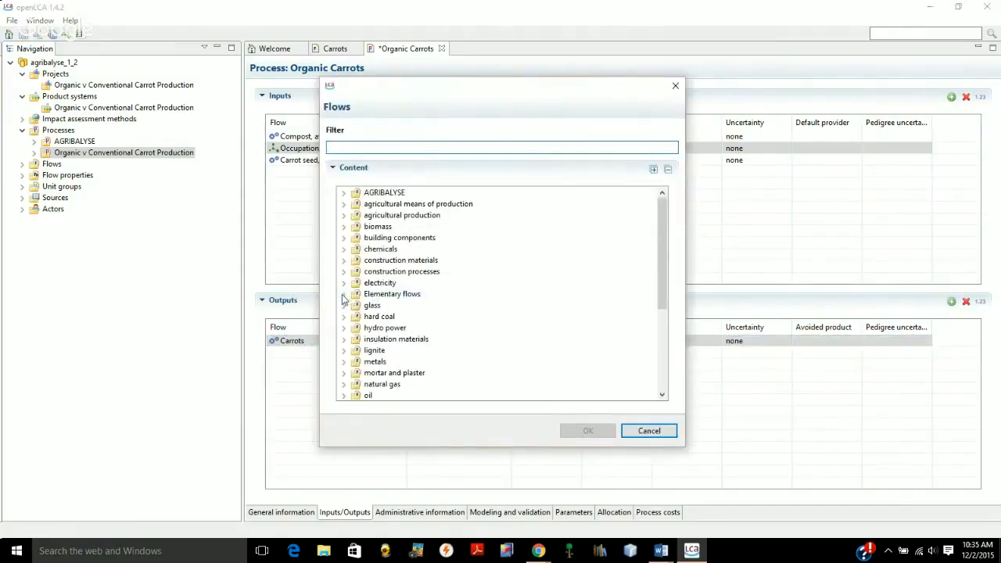
{"action": "left_click", "coordinate": [343, 294]}
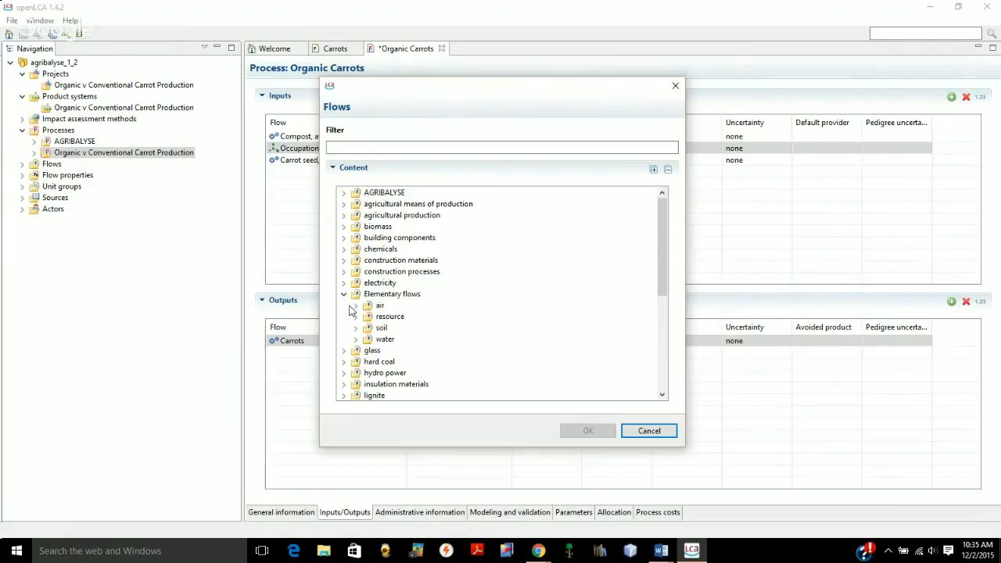
{"action": "left_click", "coordinate": [355, 338]}
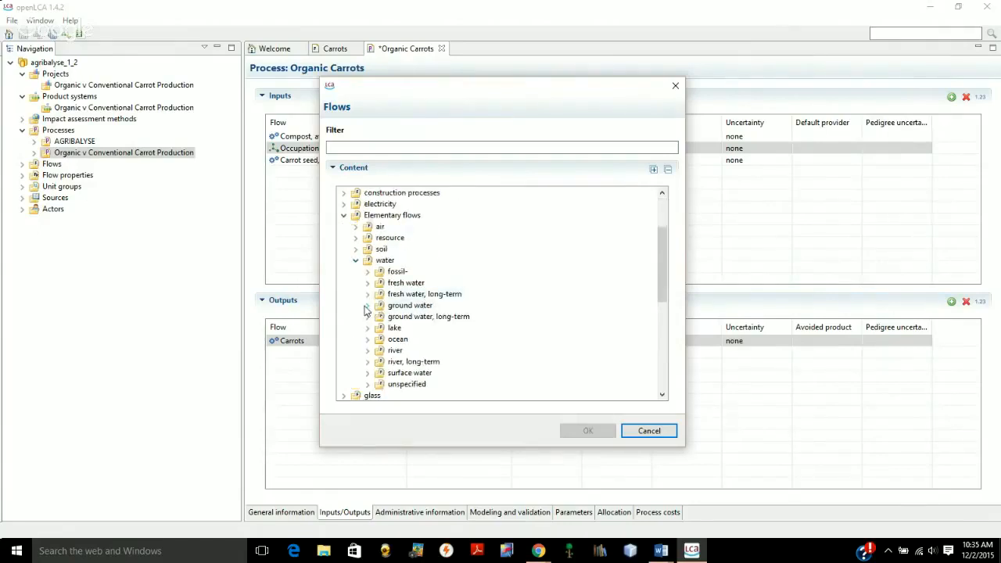
{"action": "left_click", "coordinate": [366, 306]}
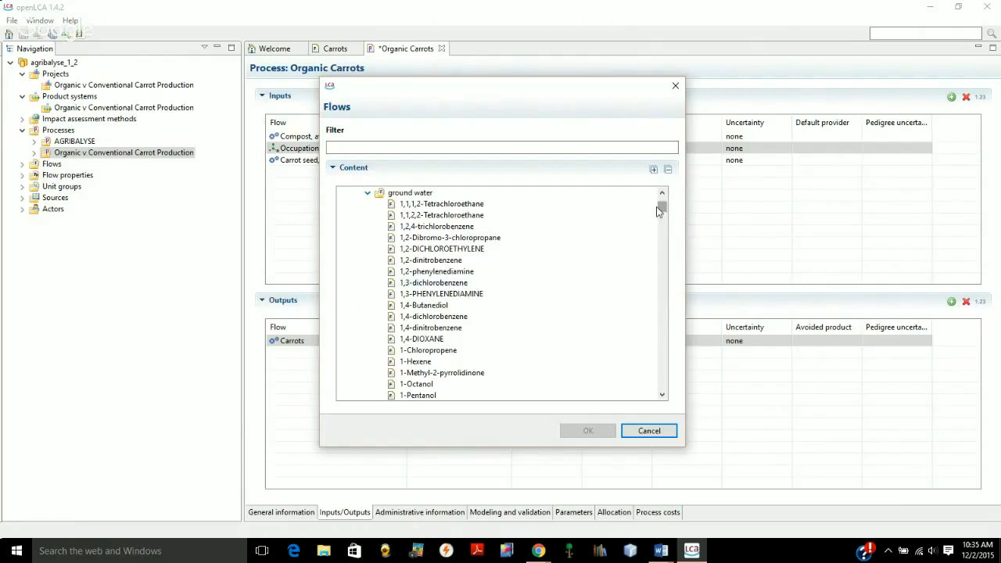
{"action": "left_click_drag", "start_coordinate": [661, 207], "coordinate": [659, 339]}
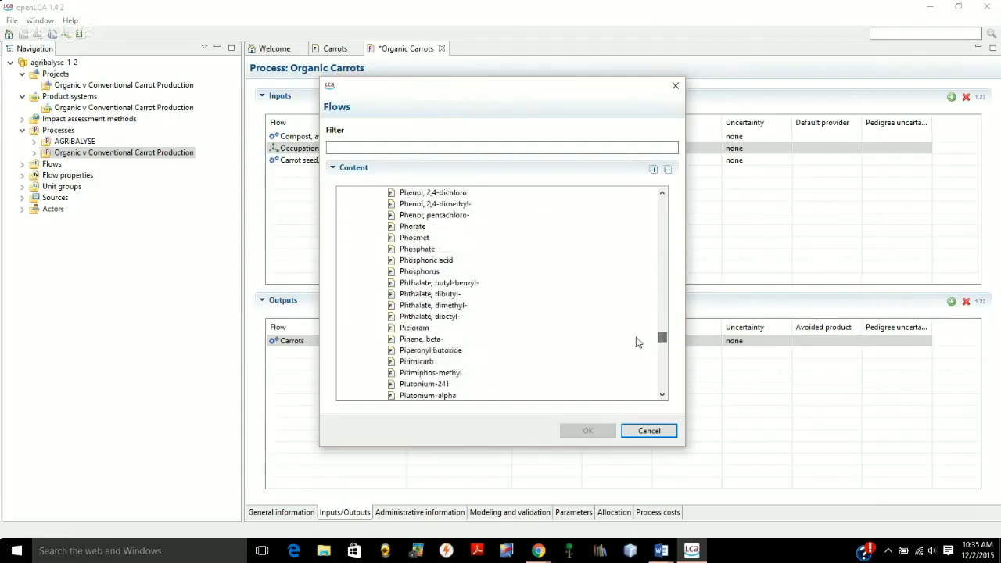
{"action": "left_click", "coordinate": [412, 249]}
{"action": "left_click", "coordinate": [587, 431]}
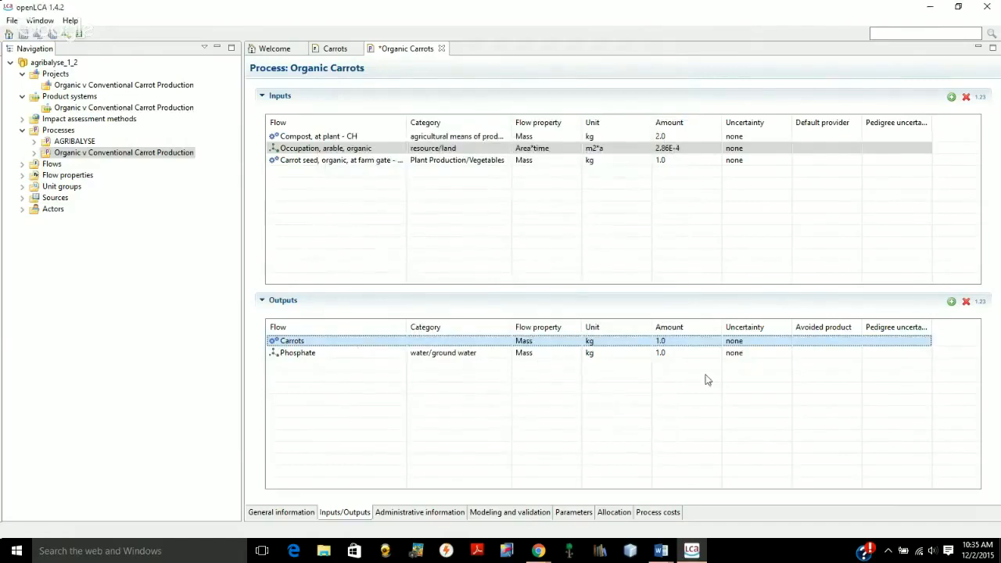
Set the amount of the phosphate output to .00012 kg
{"action": "left_click", "coordinate": [661, 353]}
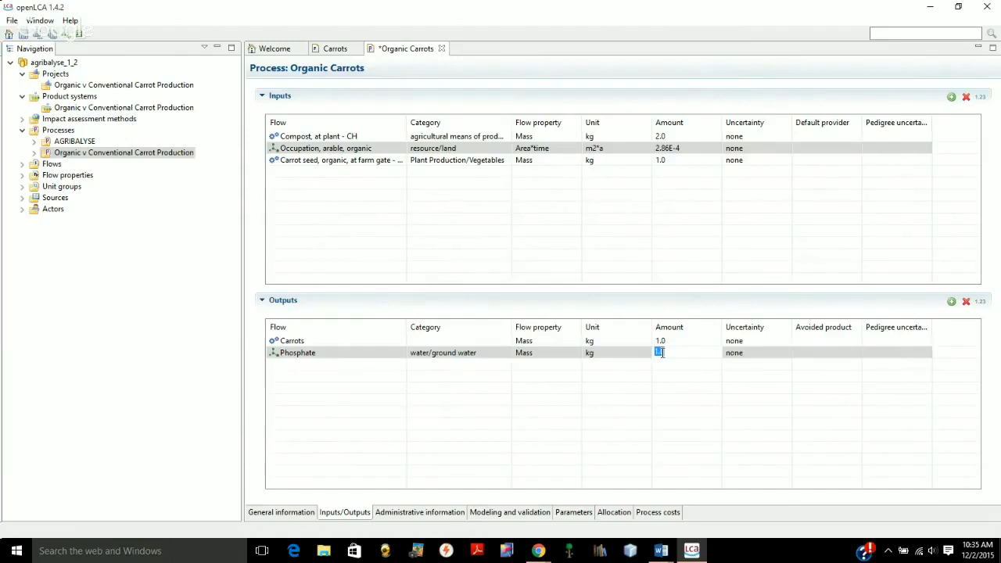
{"action": "key", "text": "BackSpace"}
{"action": "type", "text": ".00012"}
{"action": "key", "text": "Return"}
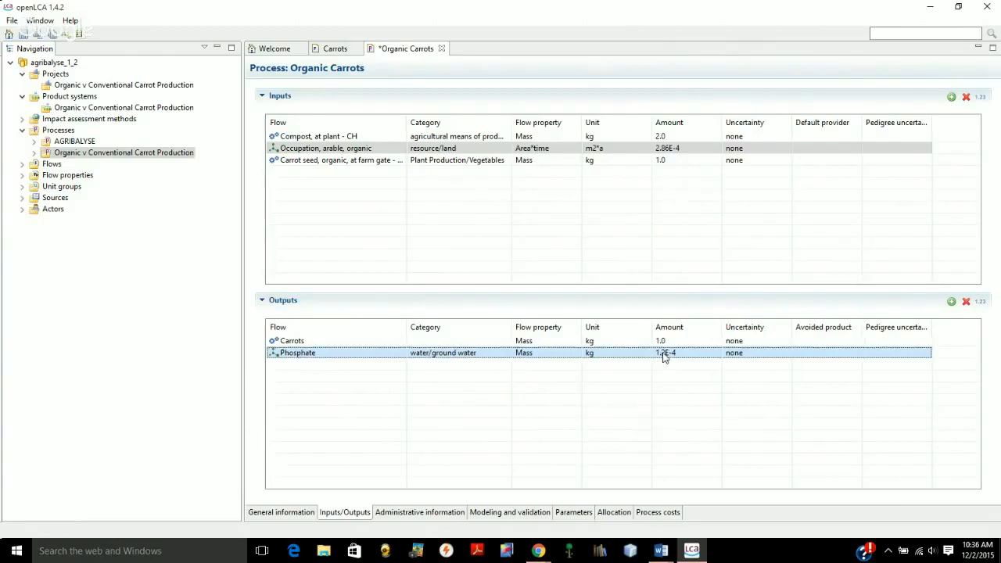
Add the elementary ground water flow "Nitrate" to the process outputs
{"action": "left_click", "coordinate": [951, 301]}
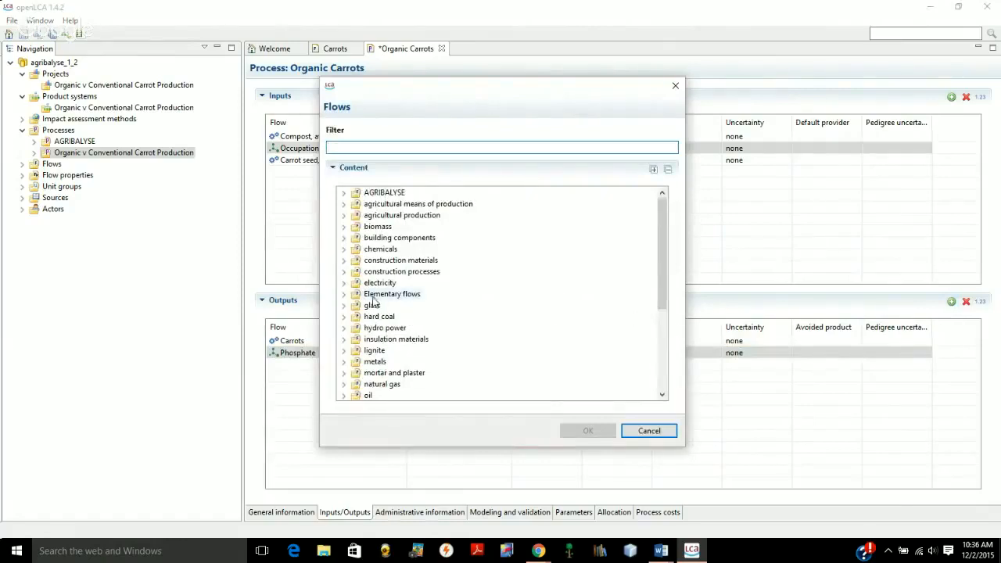
{"action": "left_click", "coordinate": [343, 295]}
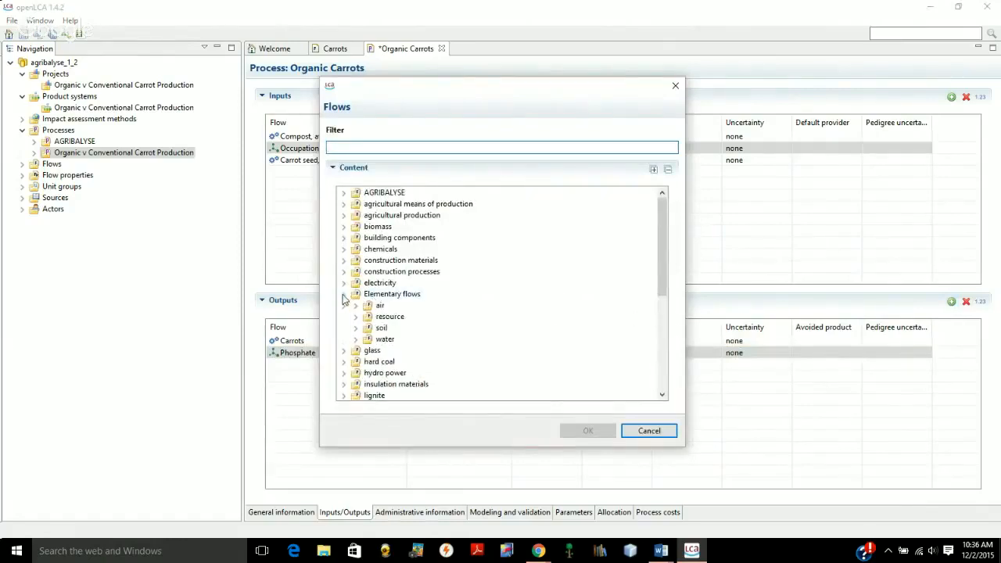
{"action": "left_click", "coordinate": [356, 340]}
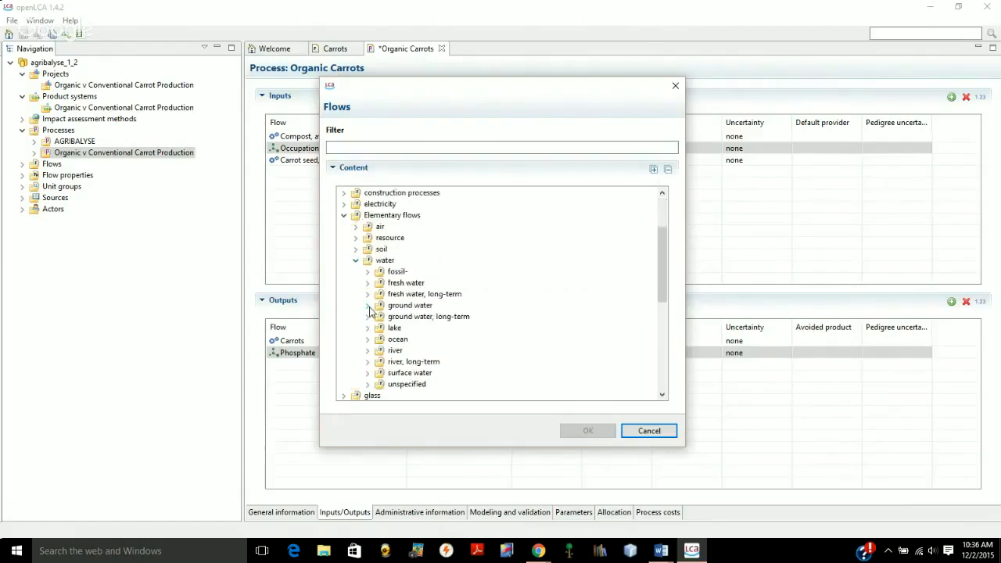
{"action": "left_click", "coordinate": [368, 306]}
{"action": "left_click_drag", "start_coordinate": [662, 202], "coordinate": [662, 328]}
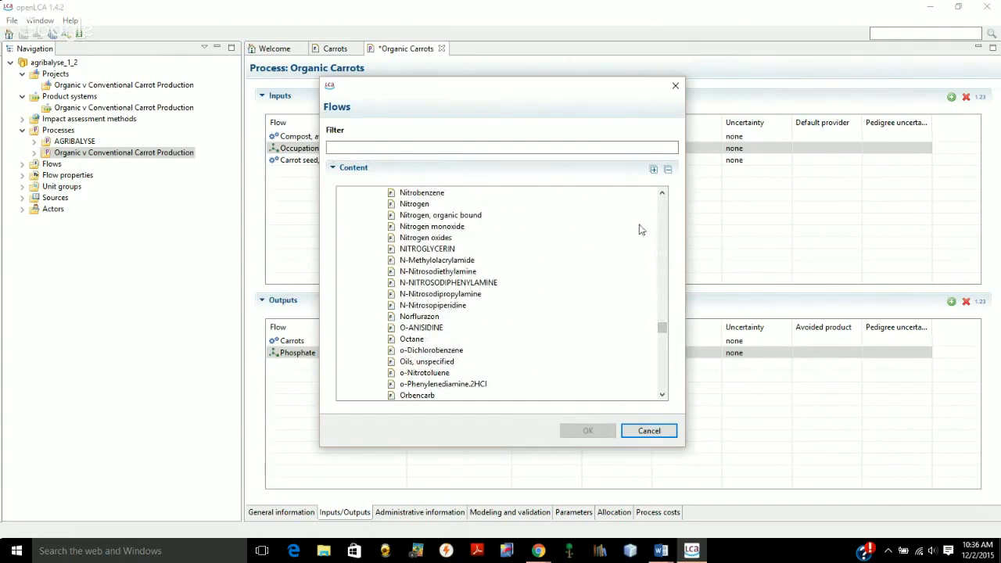
{"action": "left_click", "coordinate": [662, 193]}
{"action": "left_click", "coordinate": [662, 193]}
{"action": "left_click", "coordinate": [662, 193]}
{"action": "left_click", "coordinate": [661, 193]}
{"action": "left_click", "coordinate": [661, 193]}
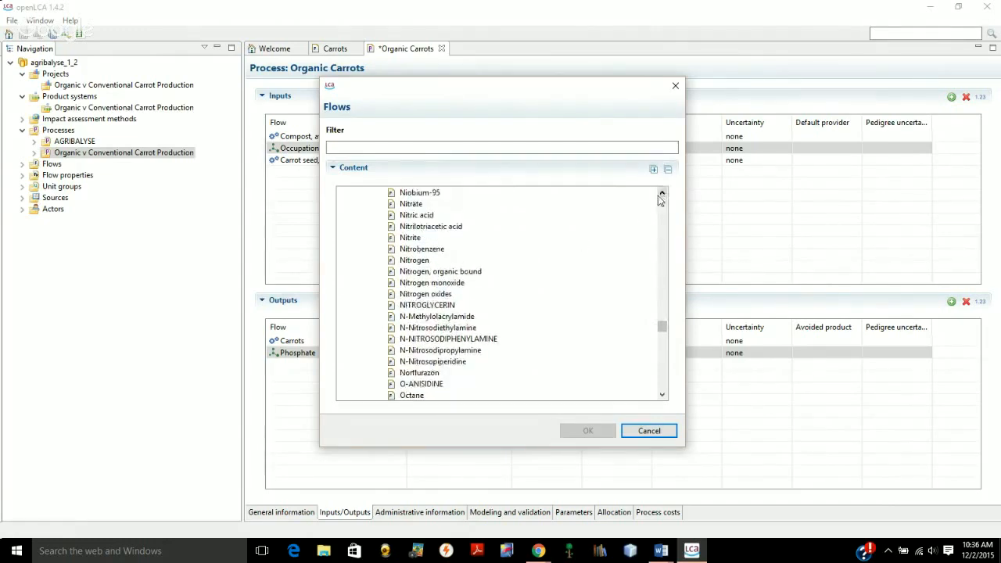
{"action": "left_click", "coordinate": [409, 203]}
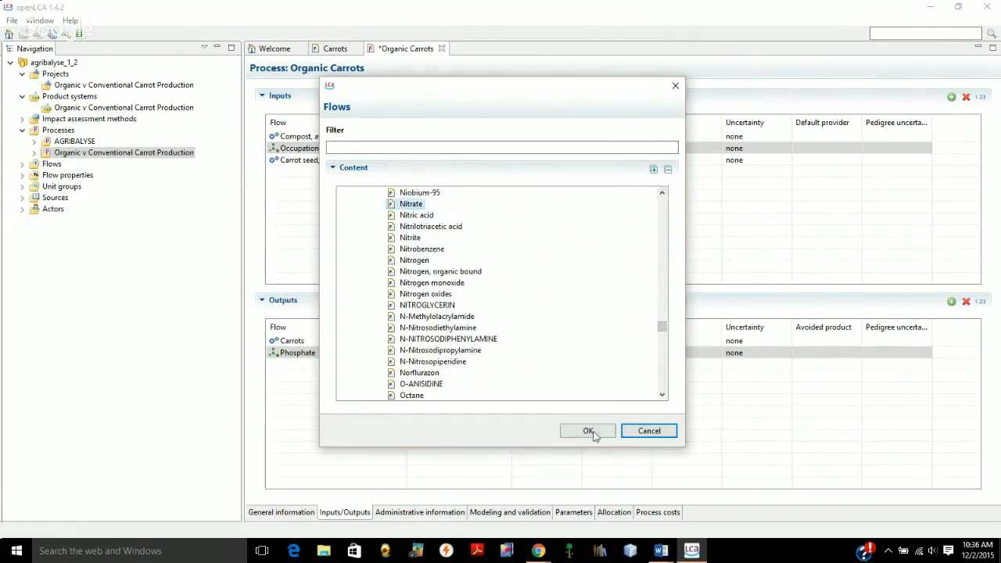
{"action": "left_click", "coordinate": [594, 435]}
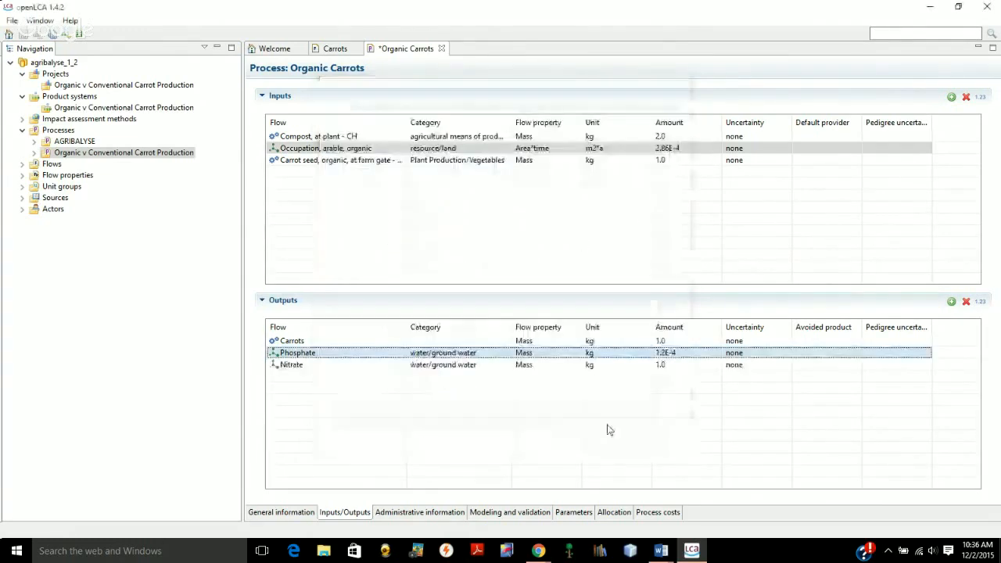
Set the amount of the nitrate output to .566 kg and save the Organic Carrots process
{"action": "left_click", "coordinate": [663, 364]}
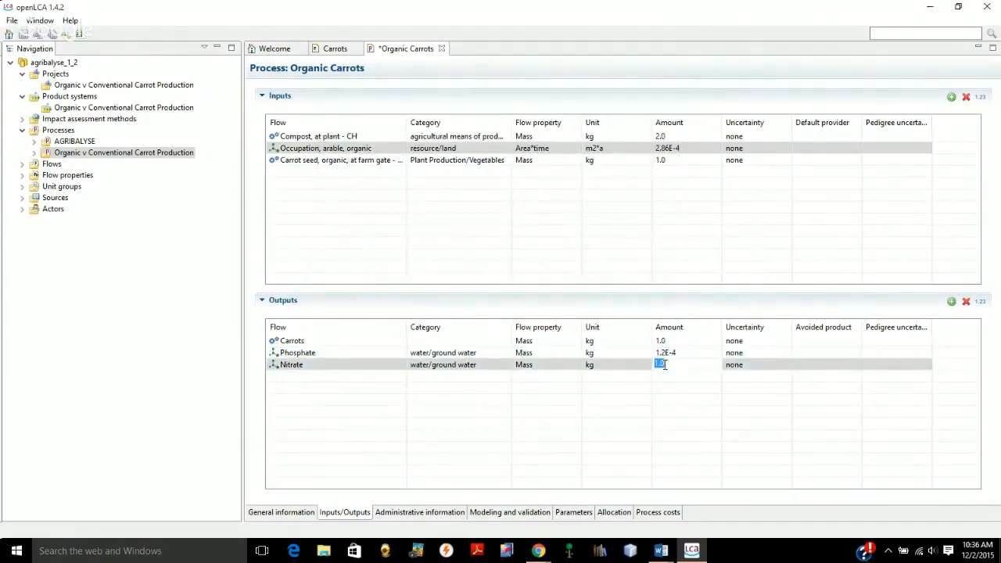
{"action": "key", "text": "BackSpace"}
{"action": "type", "text": ".566"}
{"action": "key", "text": "Return"}
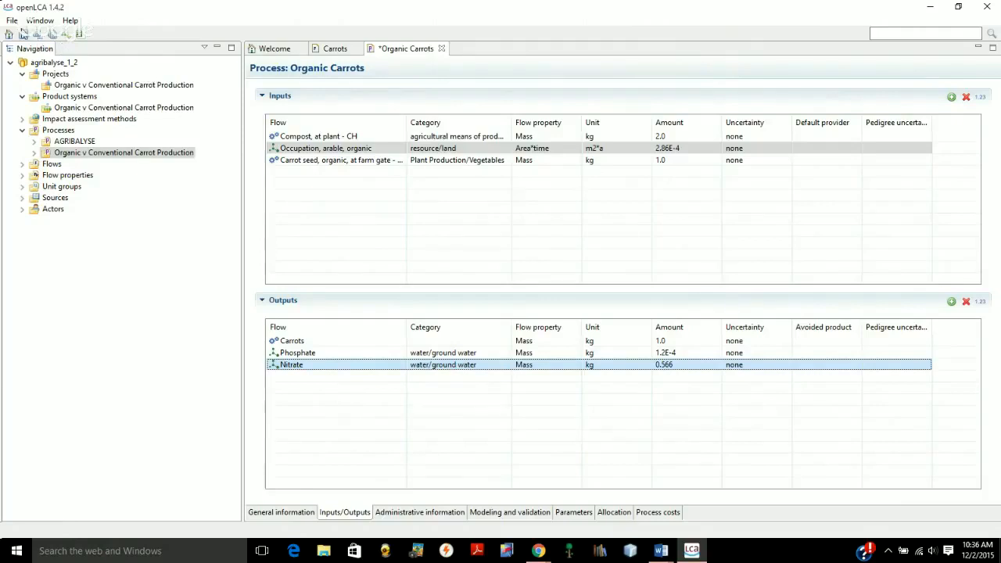
{"action": "left_click", "coordinate": [11, 21]}
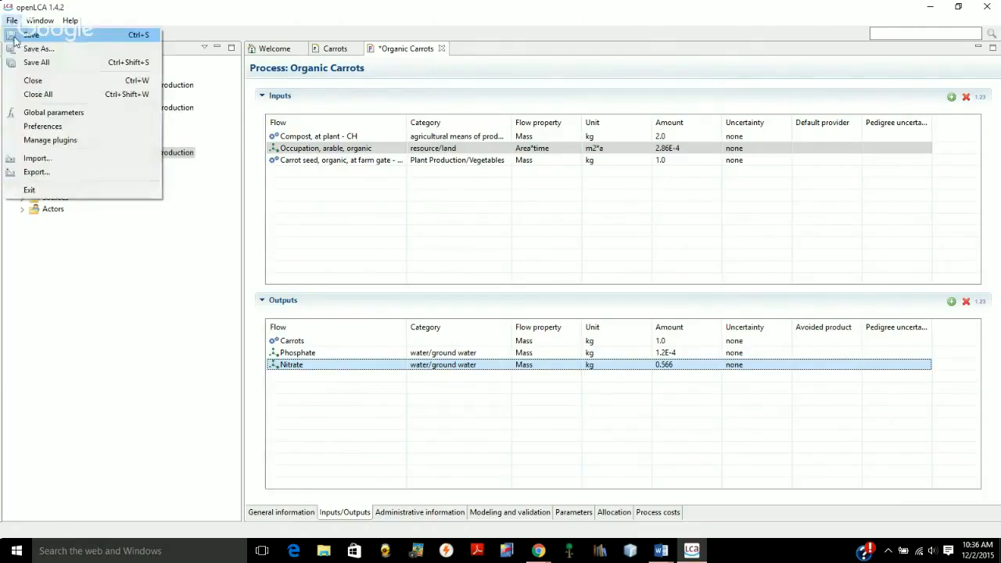
{"action": "left_click", "coordinate": [14, 37]}
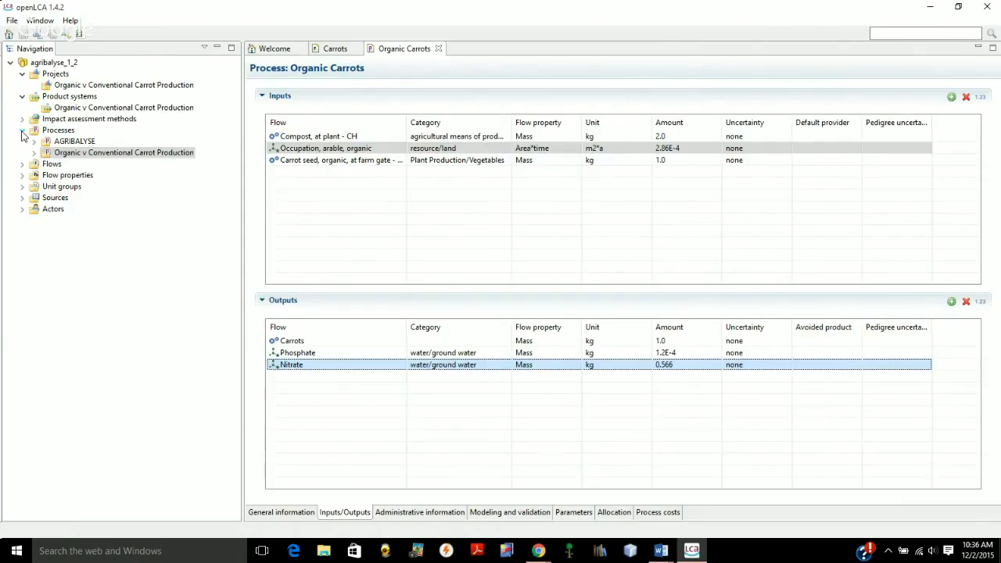
Create a product system named "organic carrots" in the Organic v Conventional Carrot Production category, with Organic Carrots as its reference process
{"action": "left_click", "coordinate": [22, 133]}
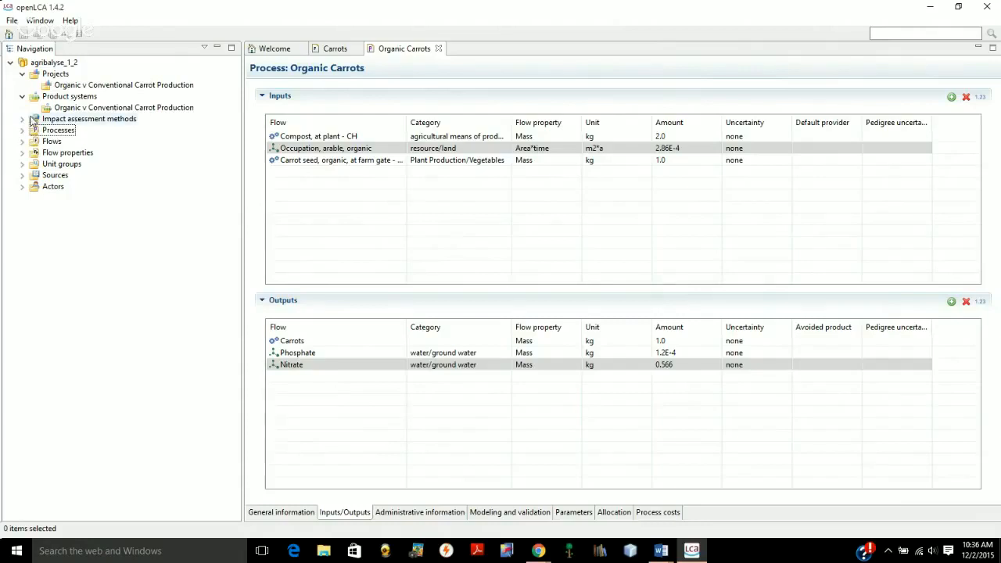
{"action": "right_click", "coordinate": [71, 111]}
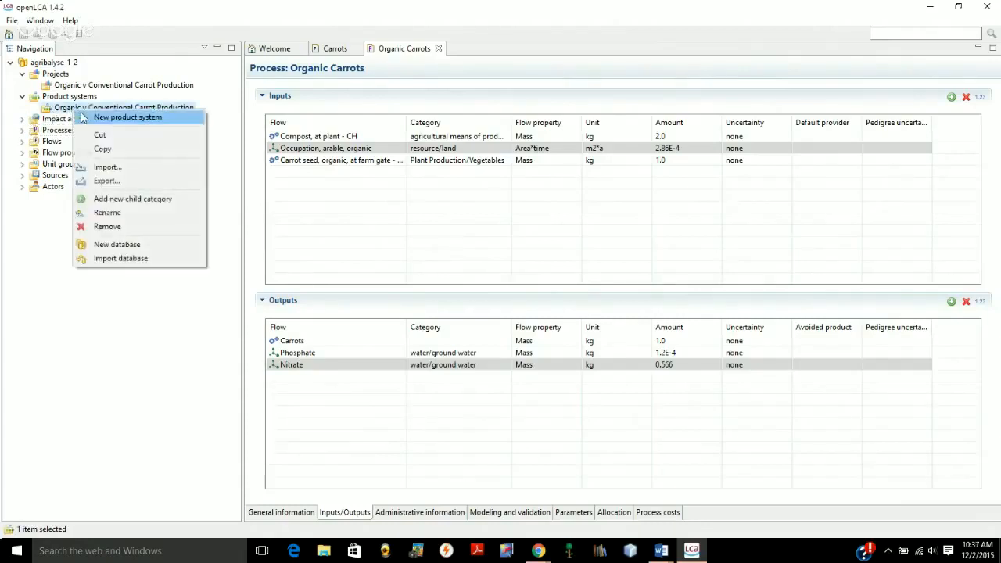
{"action": "left_click", "coordinate": [84, 118]}
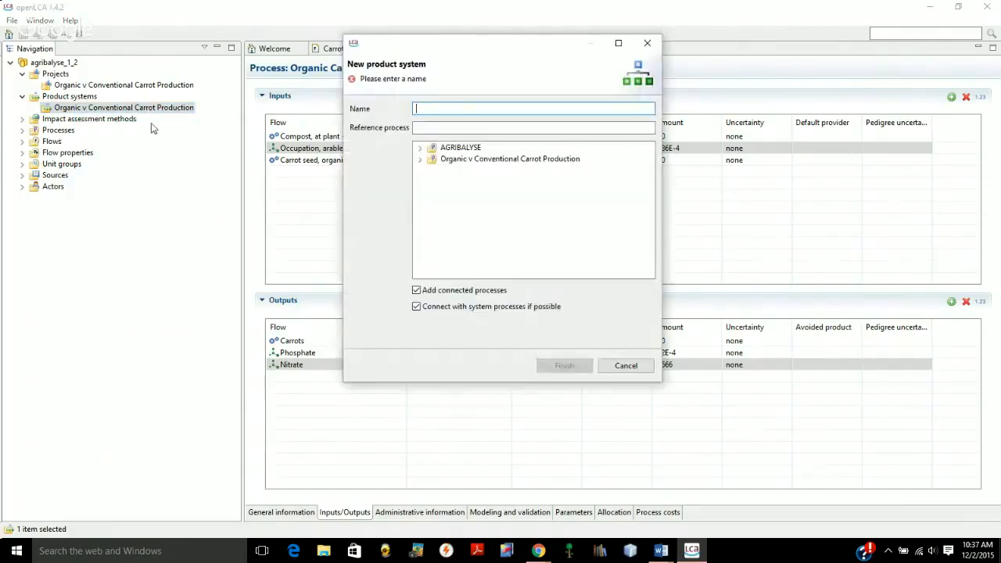
{"action": "type", "text": "organic carrots"}
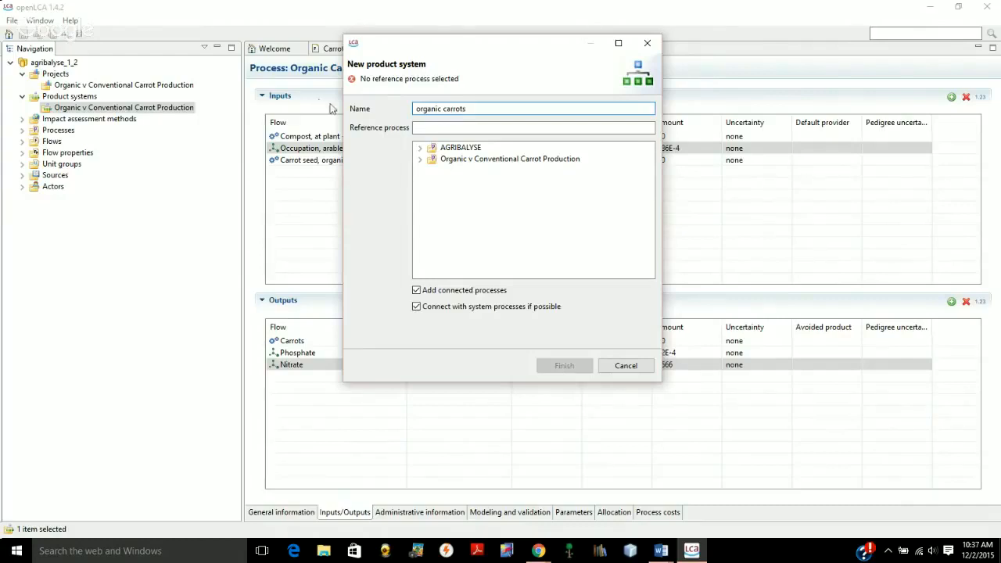
{"action": "left_click", "coordinate": [420, 159]}
{"action": "left_click", "coordinate": [470, 169]}
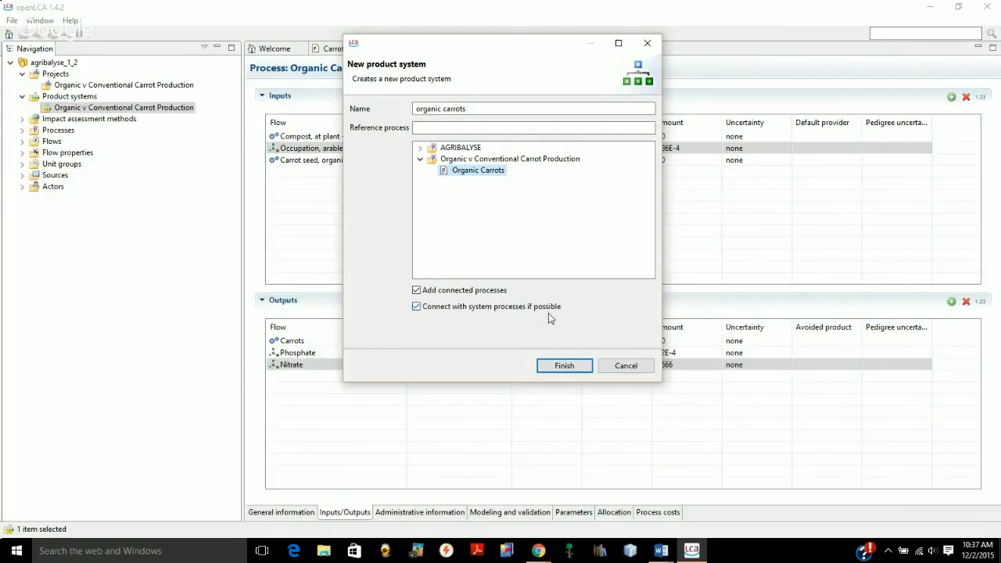
{"action": "left_click", "coordinate": [560, 368]}
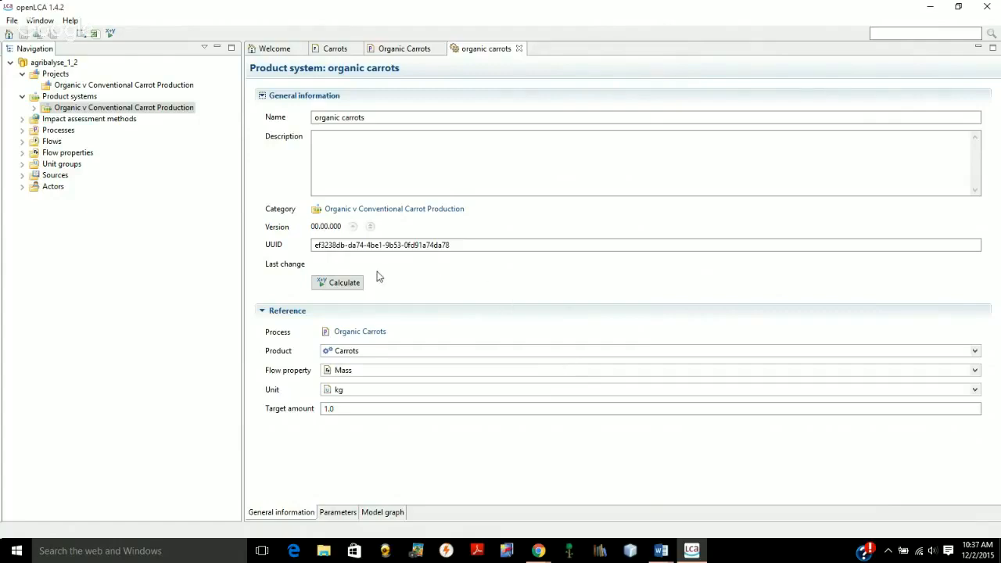
Calculate the organic carrots product system with the CML (non baseline) impact assessment method and the Analysis calculation type
{"action": "left_click", "coordinate": [335, 288]}
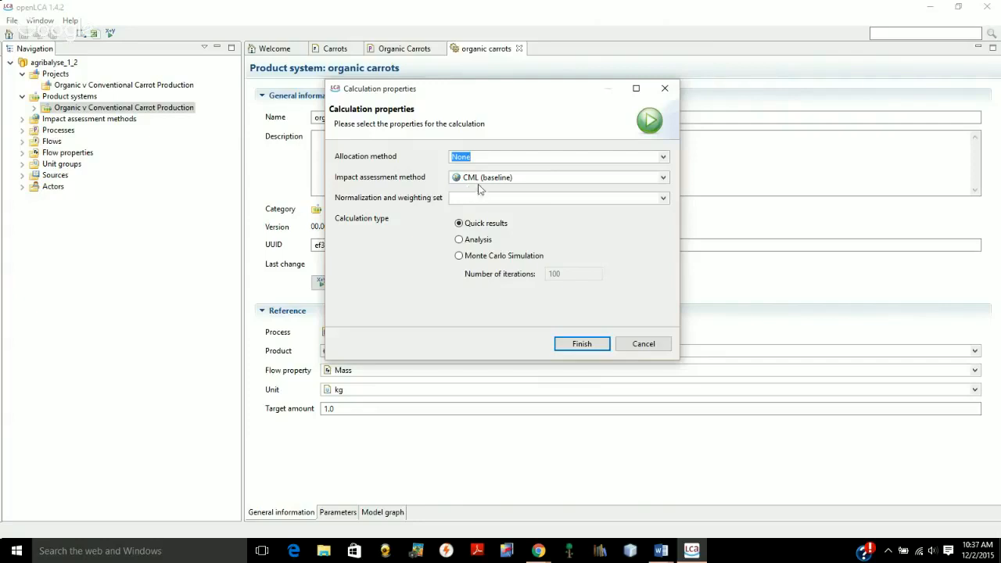
{"action": "left_click", "coordinate": [663, 177]}
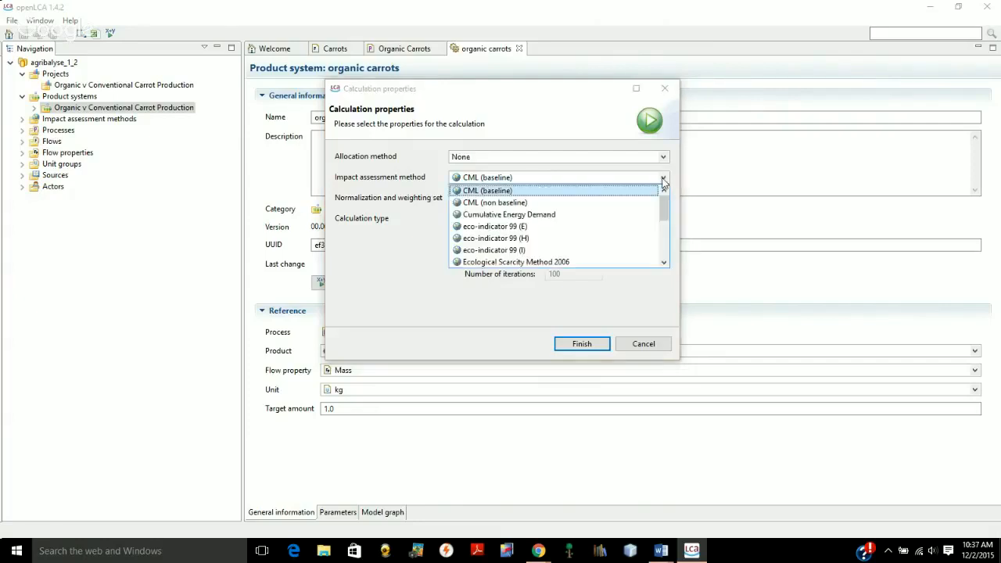
{"action": "mouse_move", "coordinate": [663, 207]}
{"action": "left_mouse_down"}
{"action": "mouse_move", "coordinate": [659, 261]}
{"action": "mouse_move", "coordinate": [658, 190]}
{"action": "left_mouse_up"}
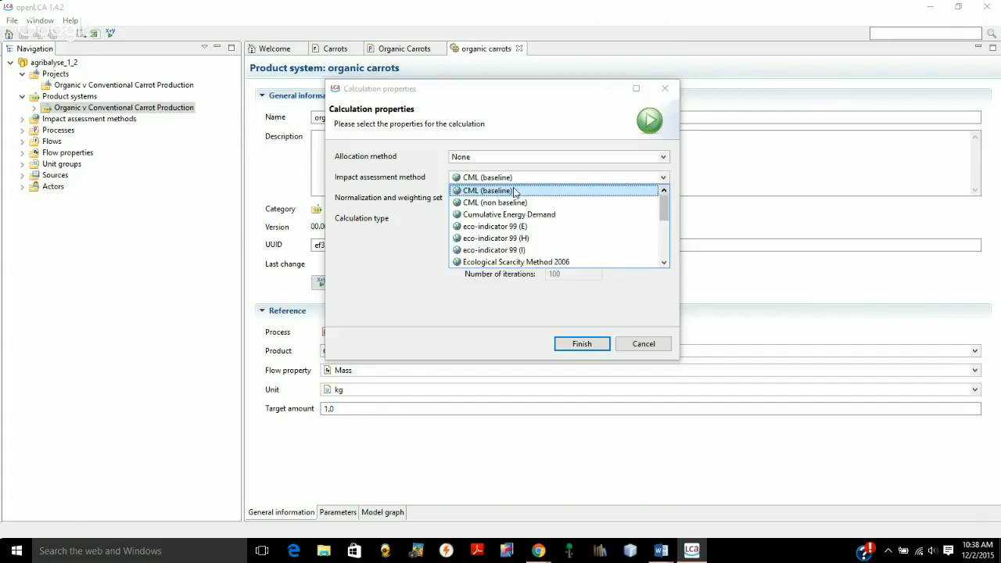
{"action": "left_click", "coordinate": [493, 202]}
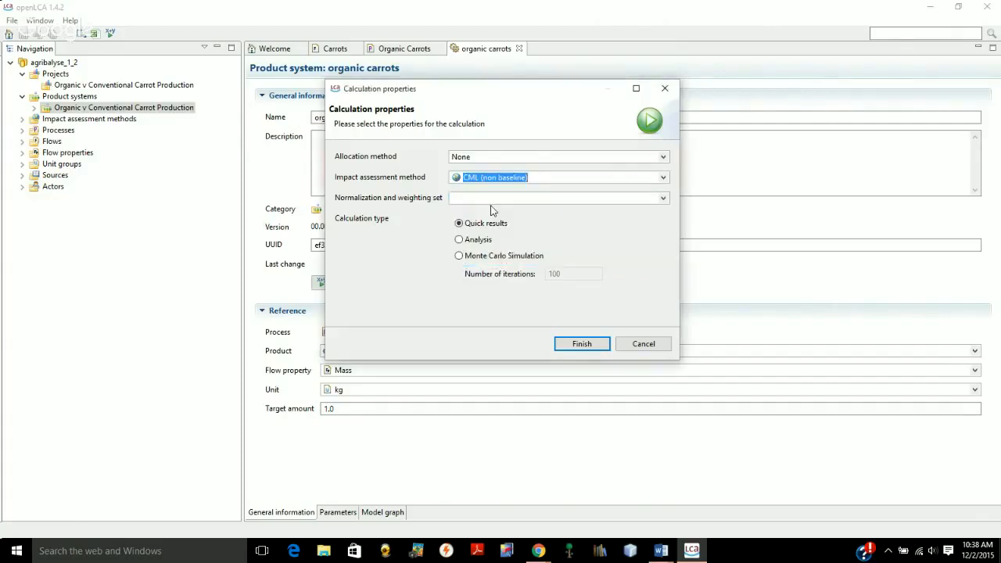
{"action": "left_click", "coordinate": [459, 242]}
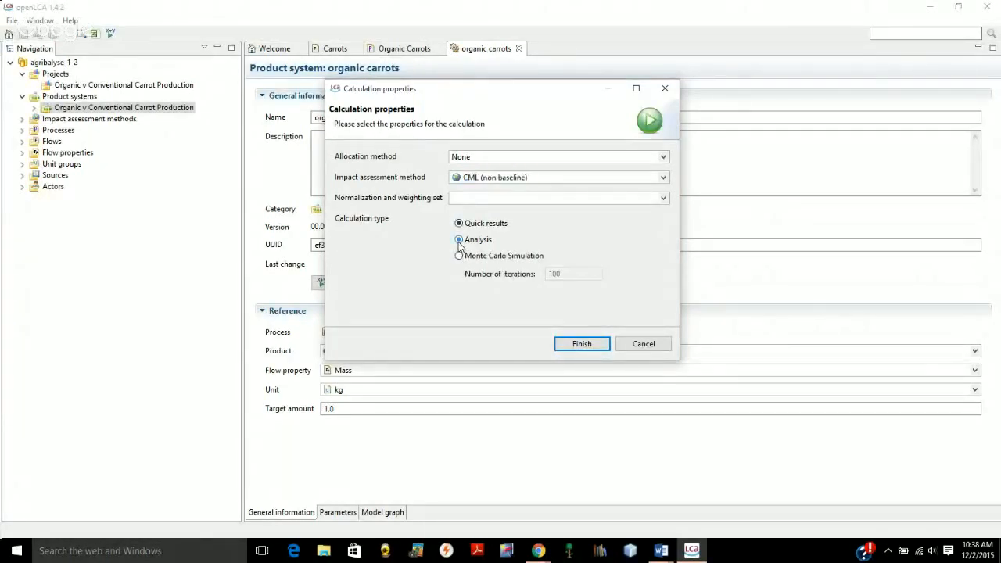
{"action": "left_click", "coordinate": [583, 344]}
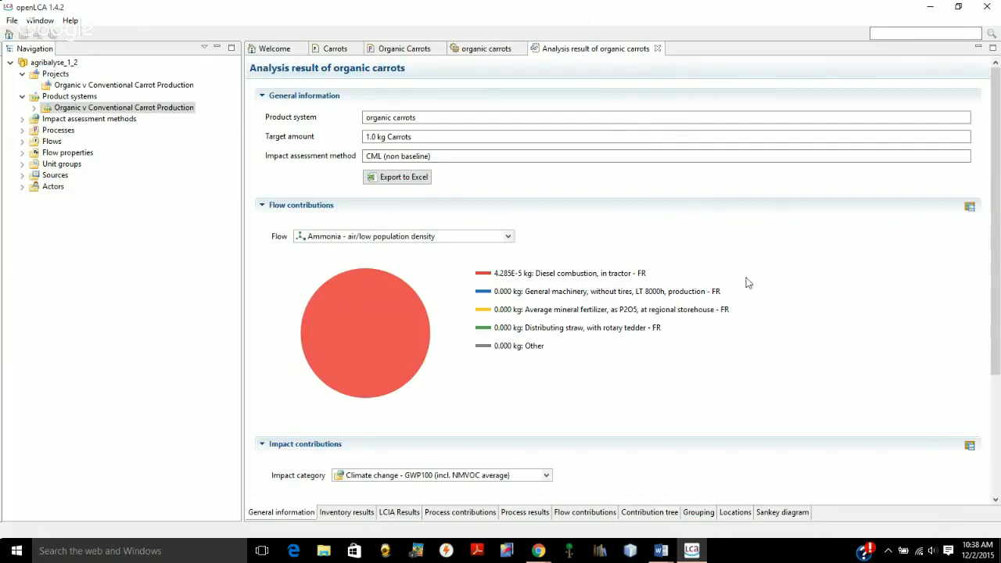
Examine the ammonia flow contributions and the process contributions to Climate change - GWP100 (incl. NMVOC average) for organic carrots
{"action": "left_click", "coordinate": [509, 237]}
{"action": "left_click", "coordinate": [508, 237]}
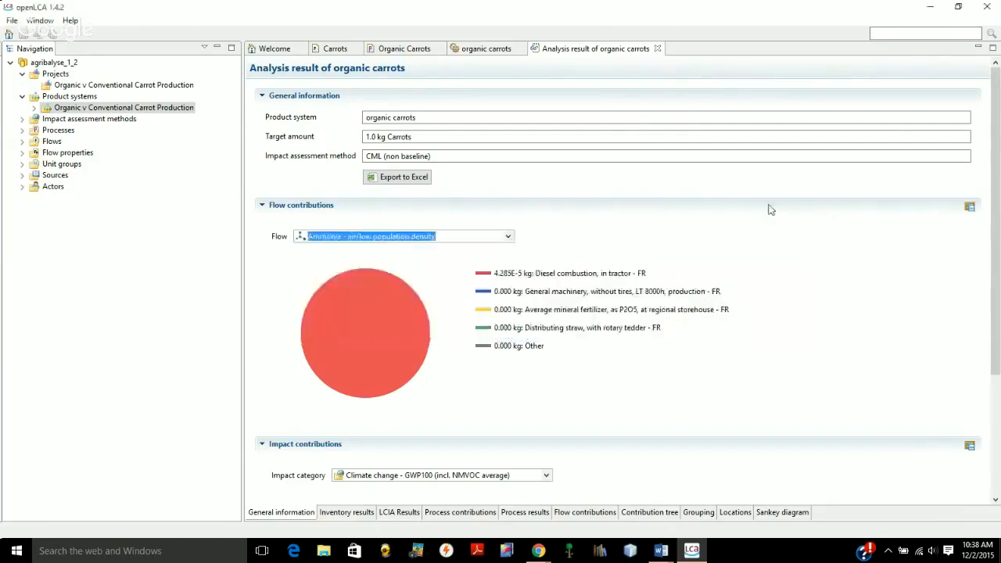
{"action": "scroll", "coordinate": [996, 162], "scroll_direction": "down", "scroll_amount": 3}
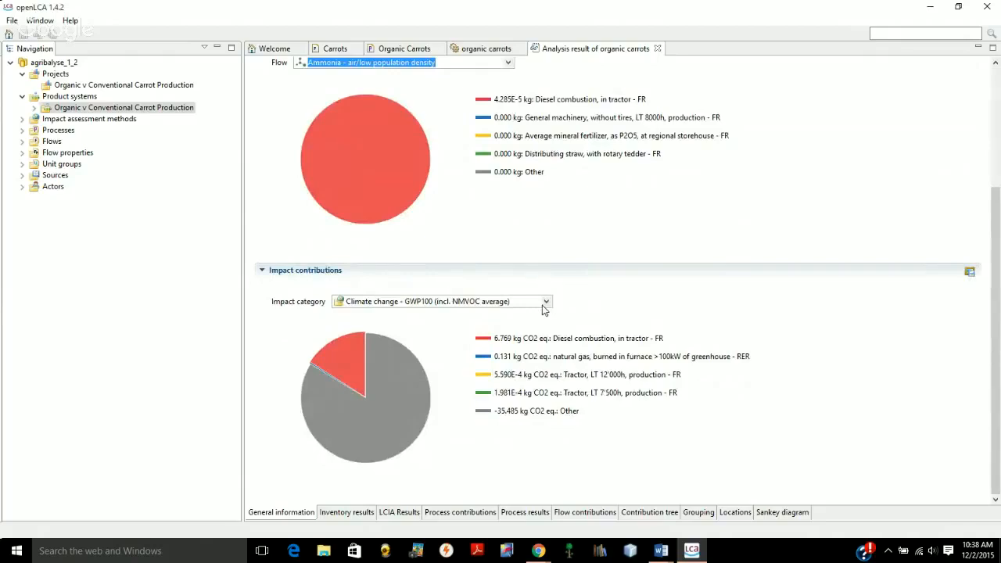
{"action": "left_click", "coordinate": [546, 303]}
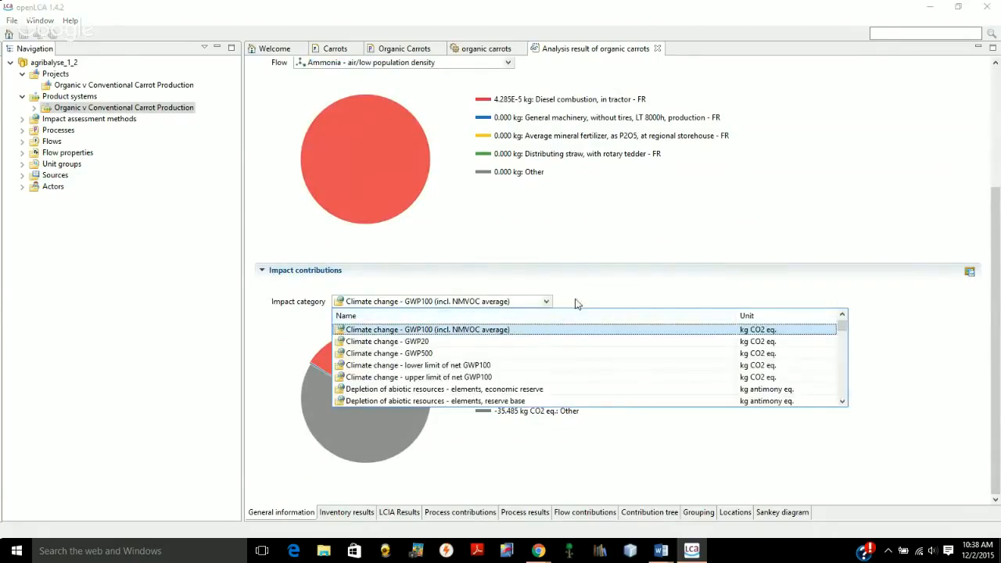
{"action": "left_click", "coordinate": [581, 300]}
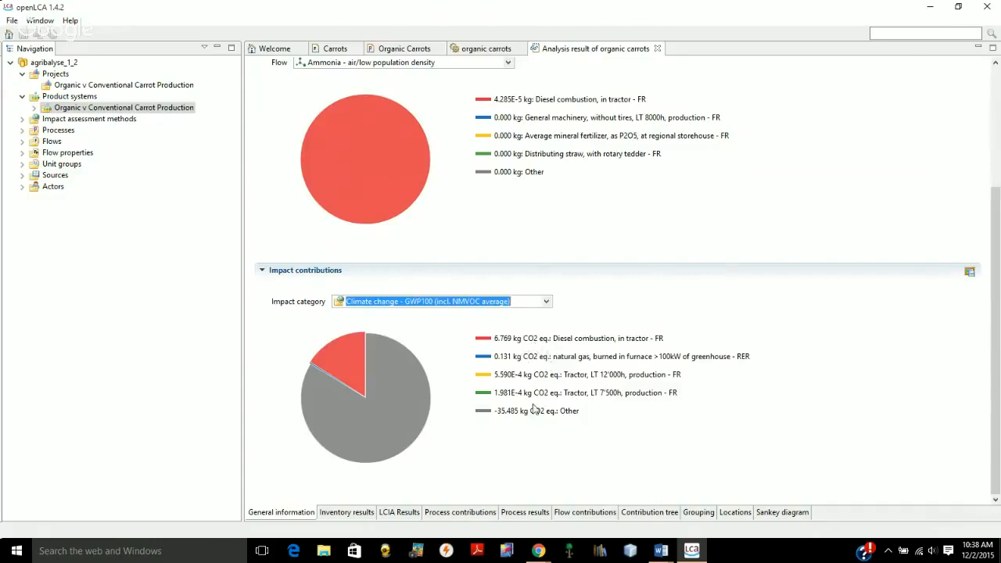
{"action": "left_click", "coordinate": [478, 402]}
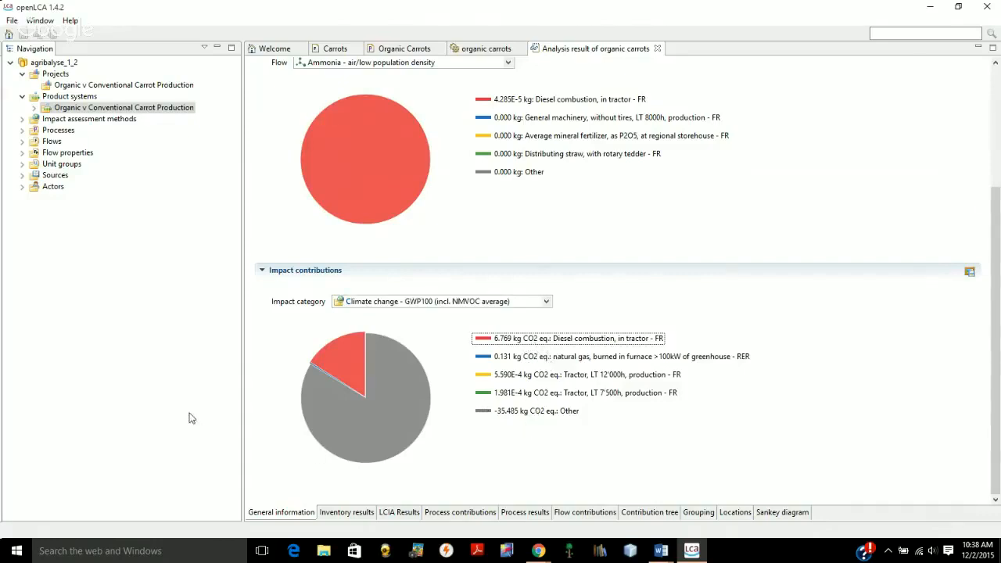
{"action": "left_click", "coordinate": [504, 410]}
{"action": "left_click", "coordinate": [483, 376]}
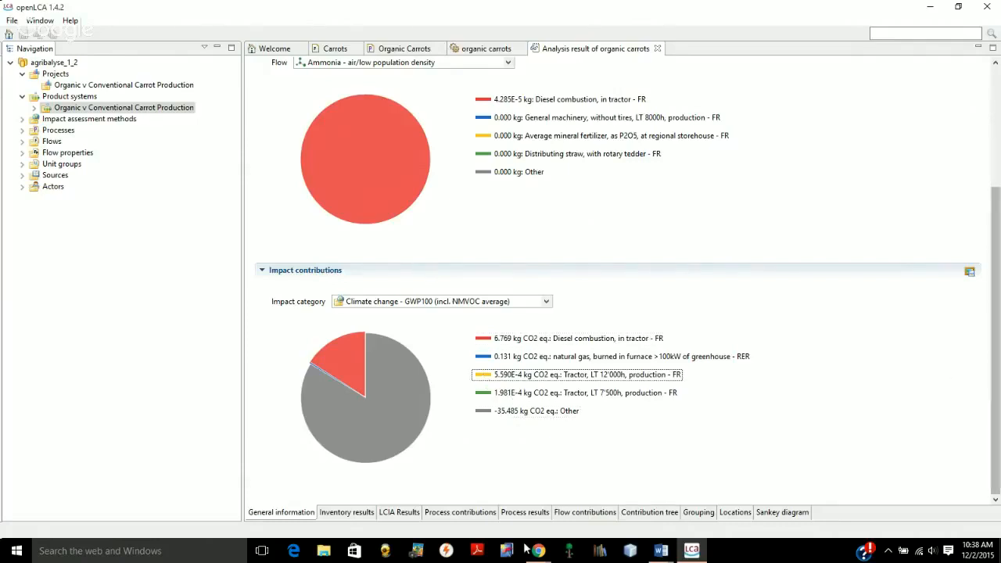
Review the inventory results and LCIA results of the organic carrots analysis, and return to its general information overview
{"action": "left_click", "coordinate": [346, 514]}
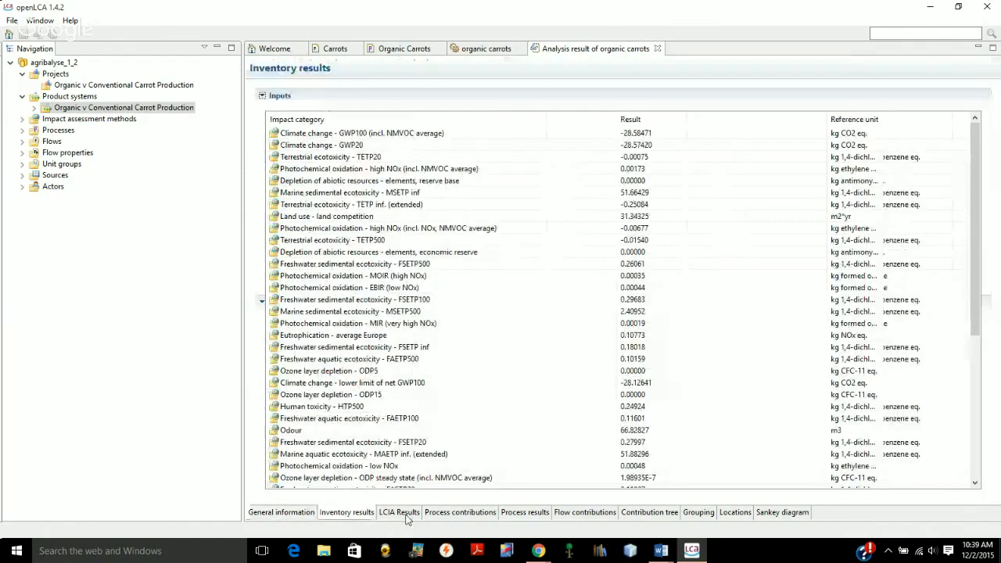
{"action": "left_click", "coordinate": [404, 514]}
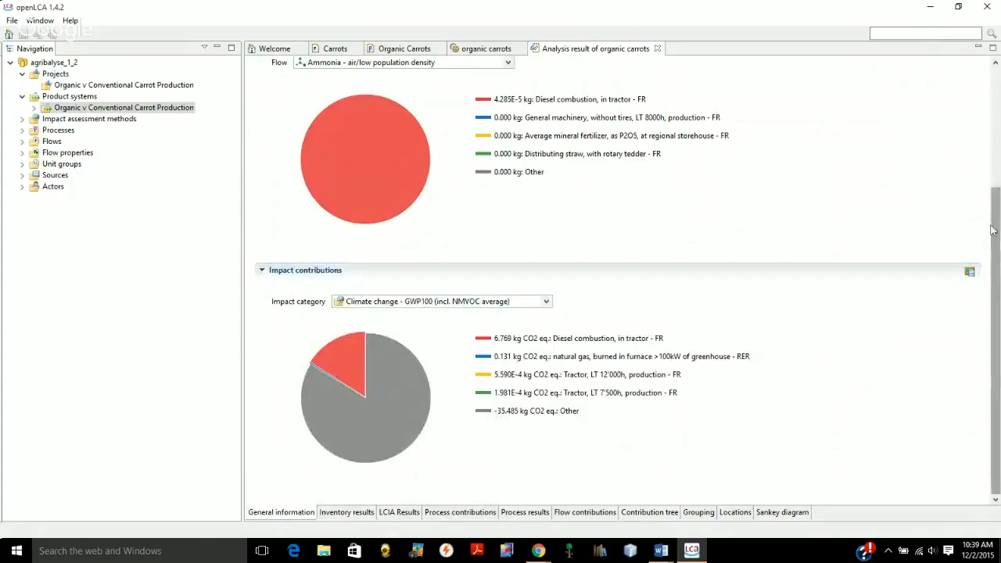
{"action": "left_click_drag", "start_coordinate": [991, 229], "coordinate": [994, 105]}
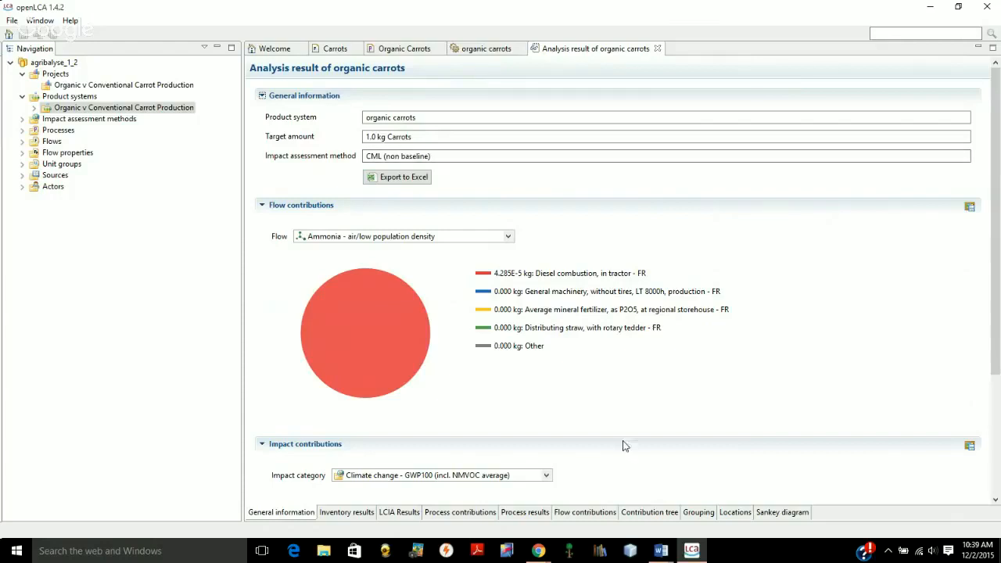
{"action": "left_click", "coordinate": [539, 550]}
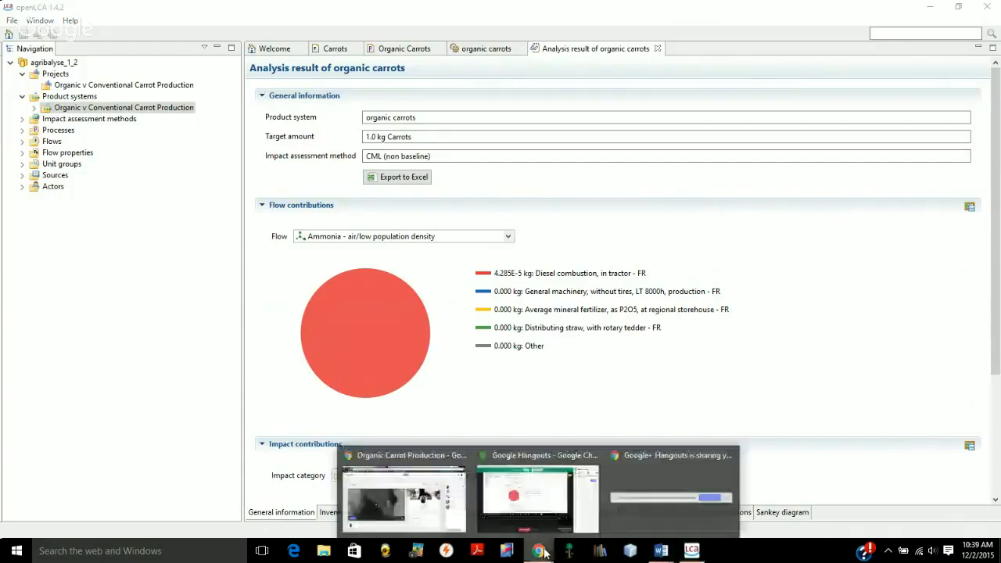